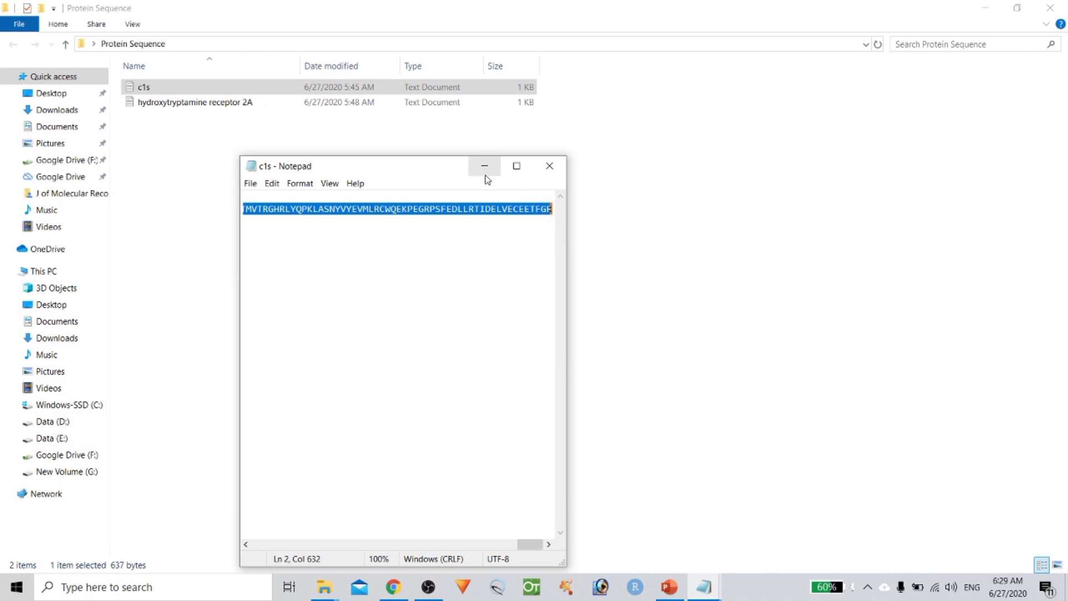
Switch to the browser, paste the copied c1s protein sequence into the NetSurfP-2.0 submission form and submit it.
left_click(984, 8)
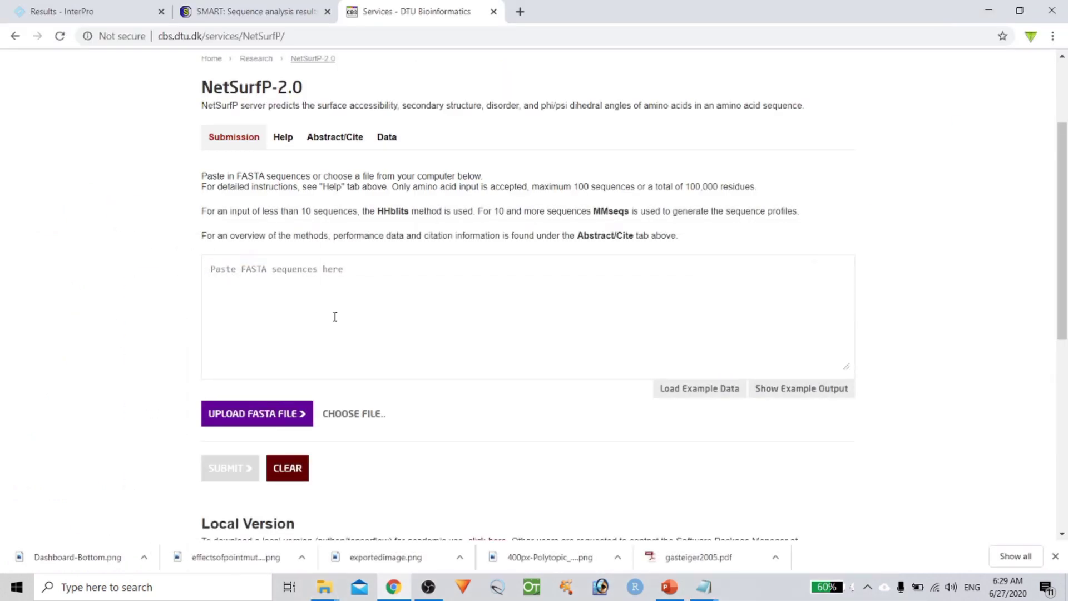
right_click(334, 304)
left_click(364, 416)
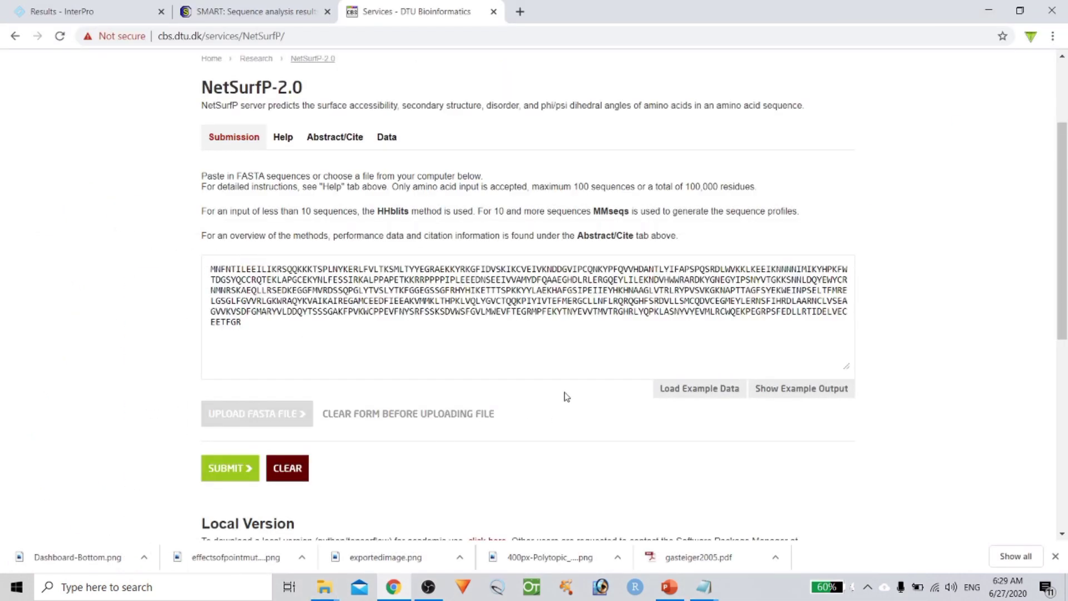
left_click(225, 473)
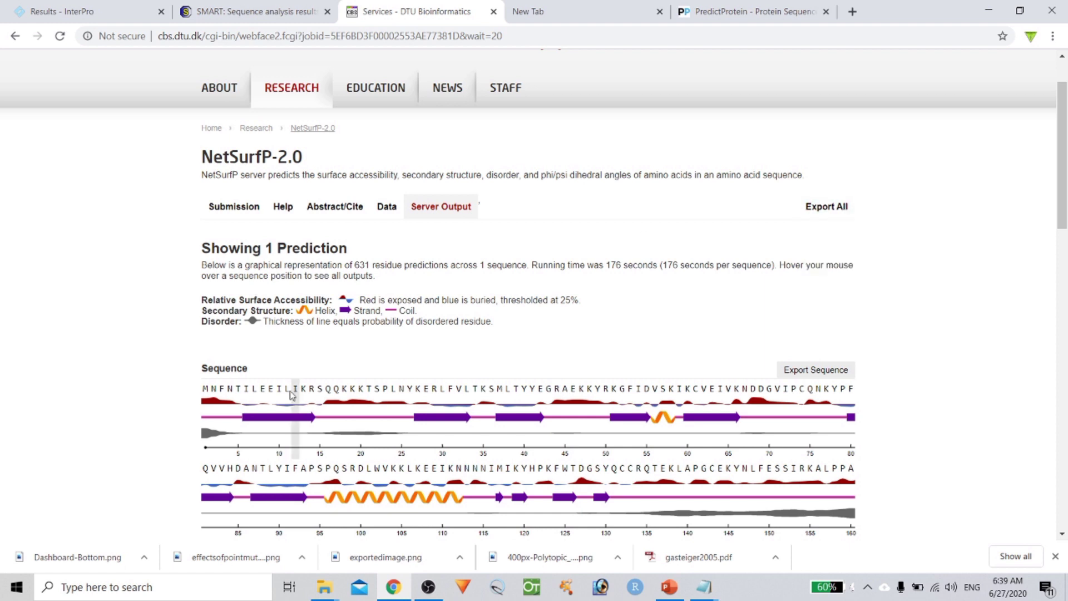
Examine the predicted surface accessibility, secondary structure and disorder along the NetSurfP-2.0 sequence output, including the details of single residues.
mouse_move(206, 410)
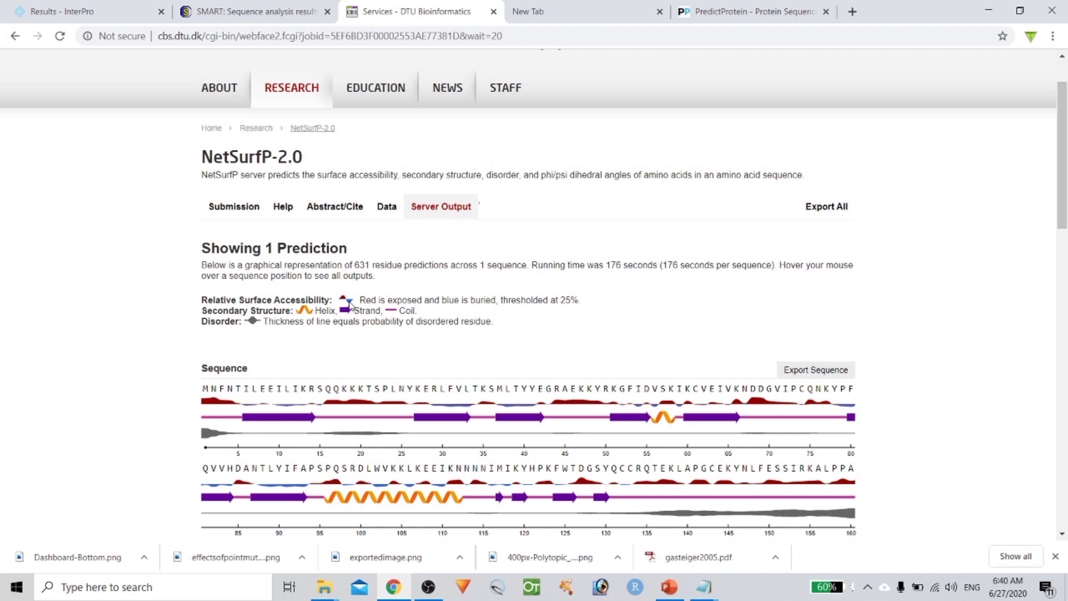
mouse_move(278, 405)
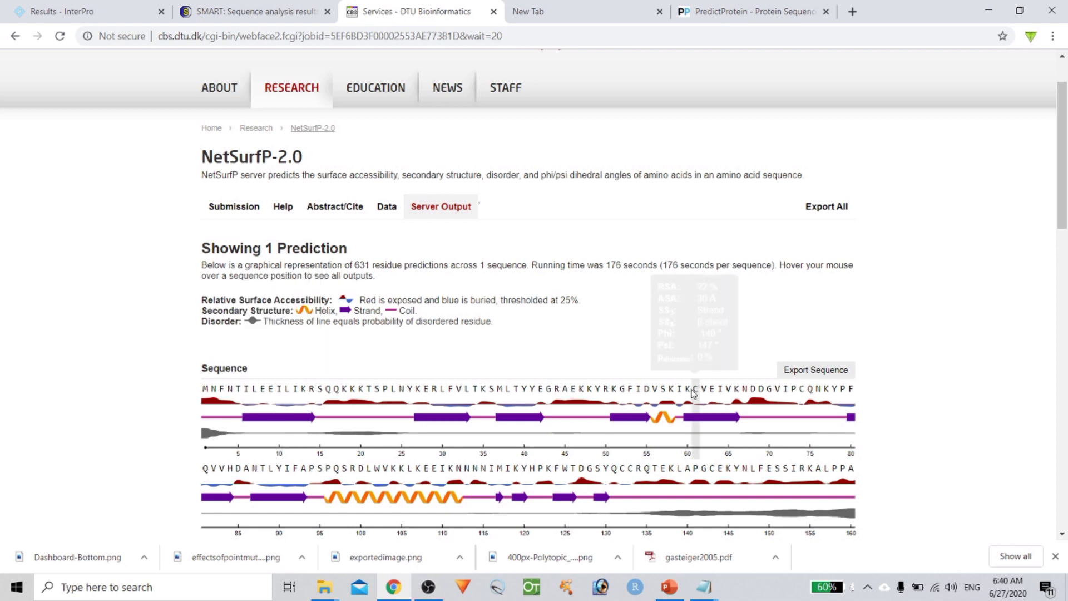
scroll(880, 429, "down", 5)
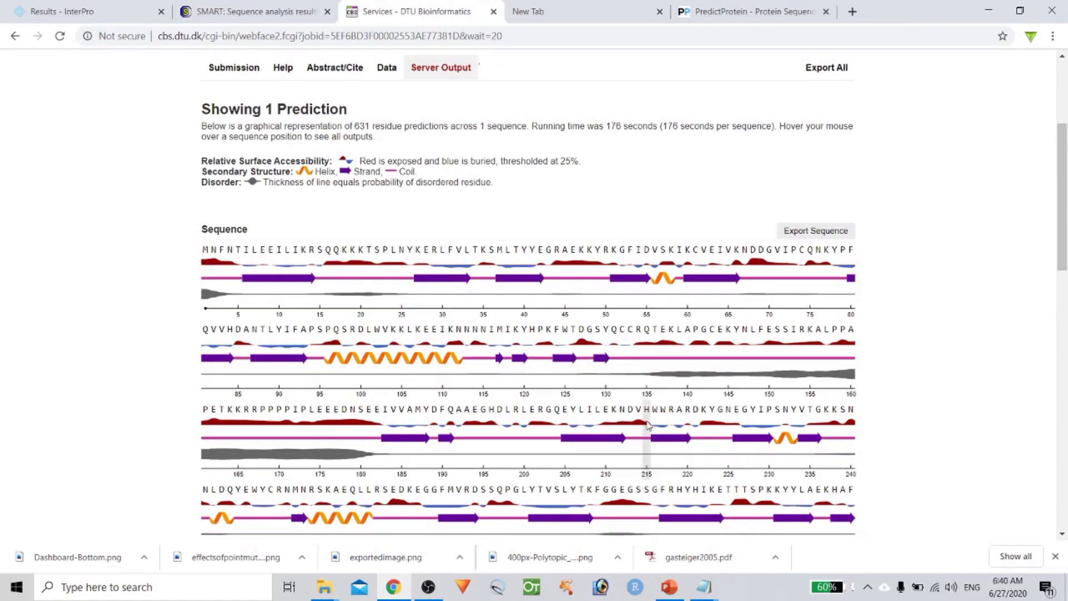
scroll(650, 420, "down", 8)
scroll(654, 422, "up", 9)
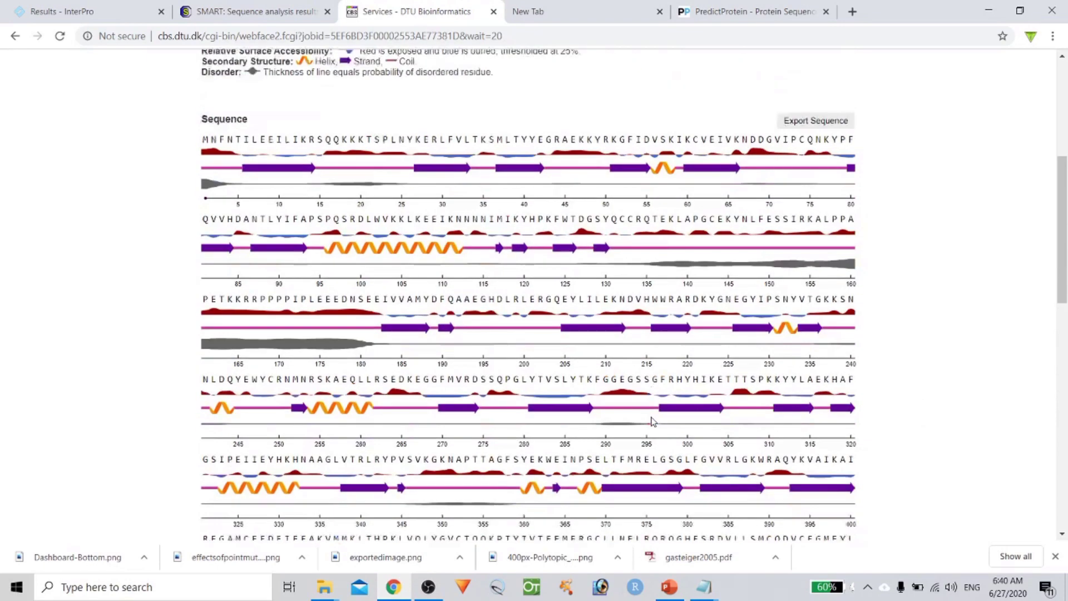
scroll(787, 326, "up", 1)
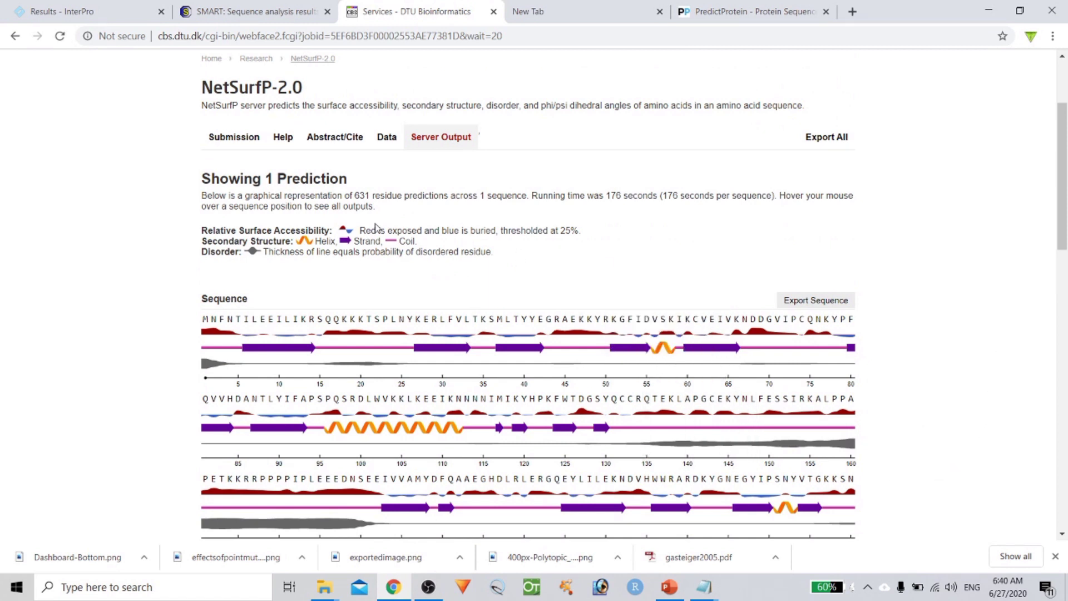
mouse_move(278, 329)
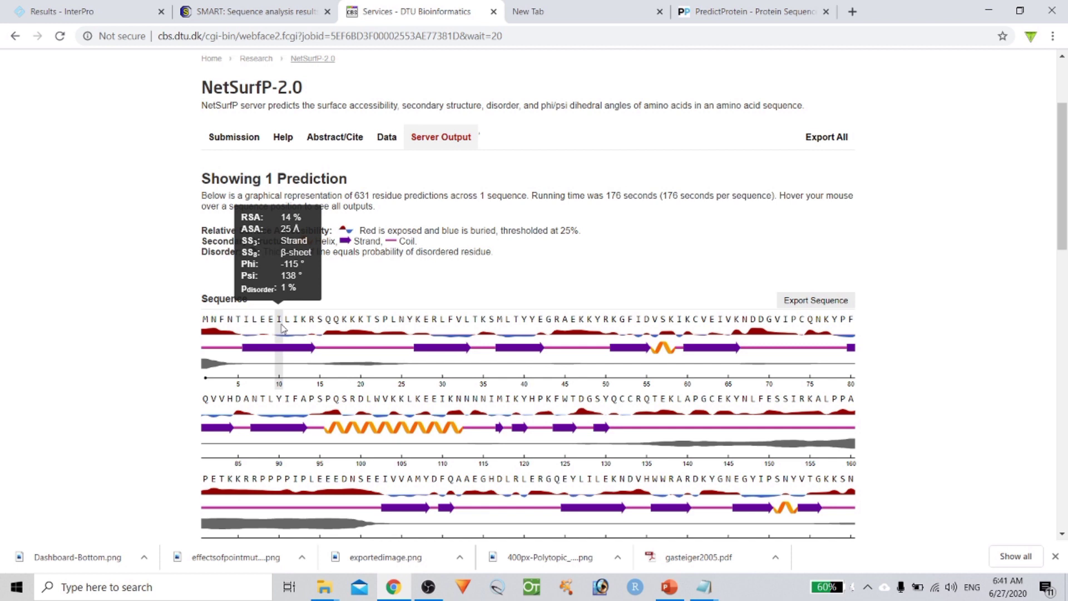
Switch to PowerPoint and check the name of the second tool on the Secondary Structure and SAS slide.
left_click(671, 588)
left_click(346, 299)
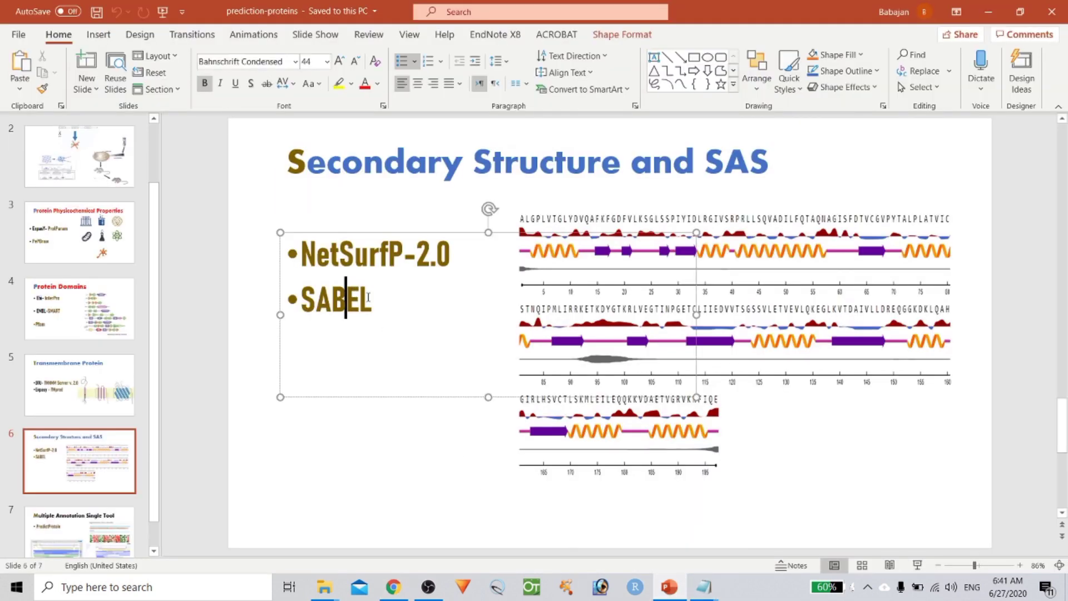
double_click(368, 297)
Return to Chrome and open the SABLE protein structure prediction server at sable.cchmc.org.
left_click(393, 587)
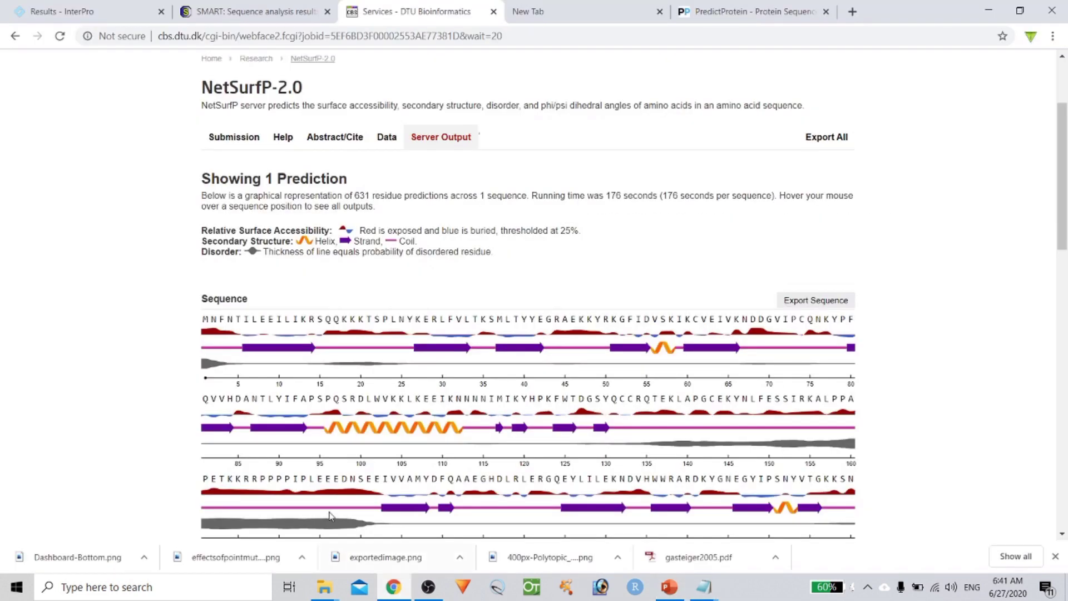
left_click(528, 37)
type("sab")
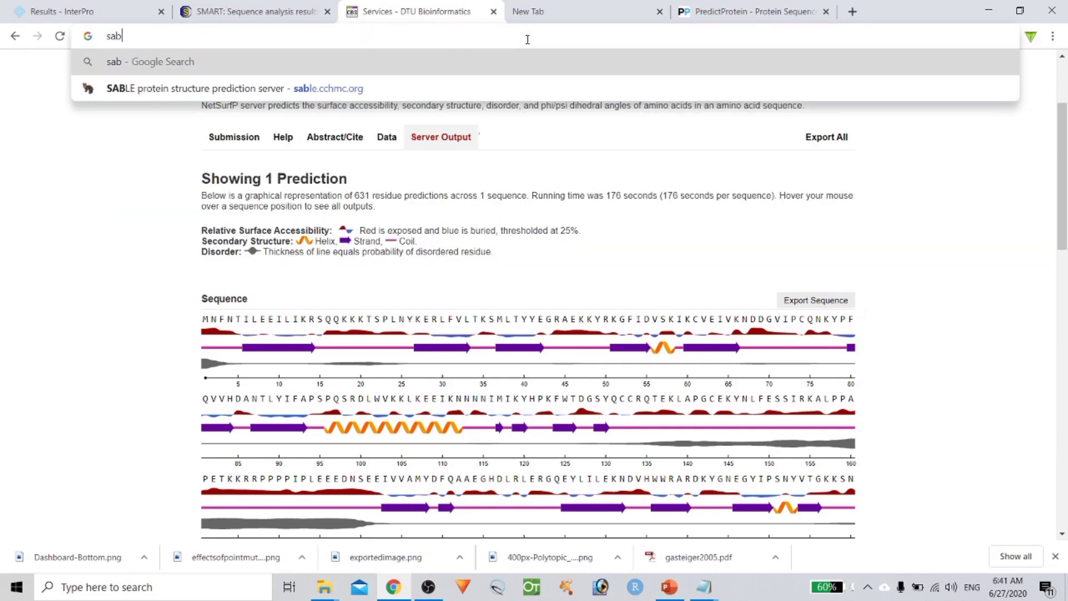
type("l")
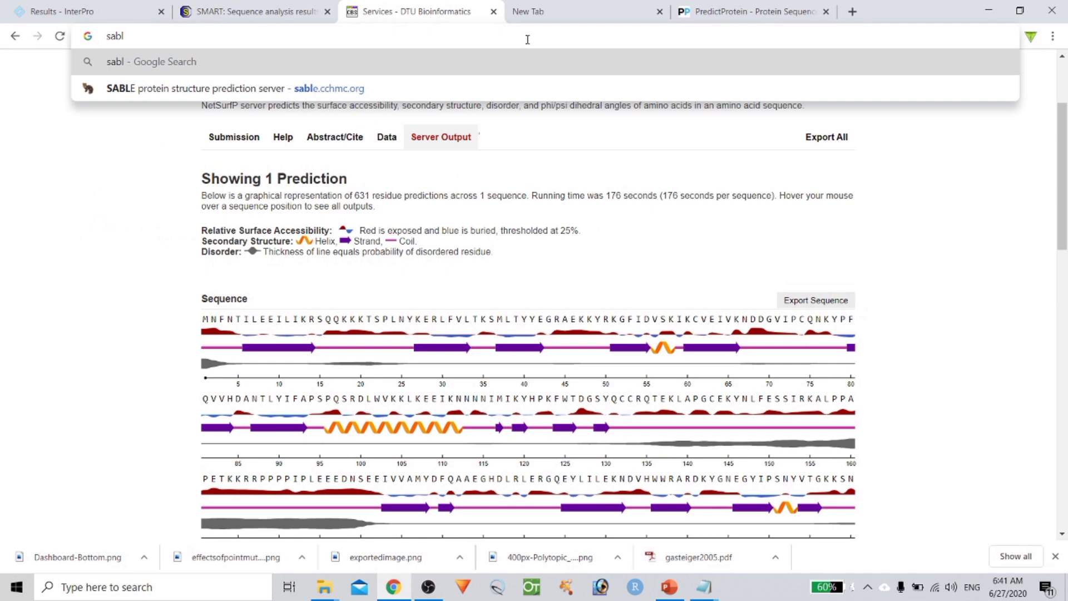
key("Down")
key("Return")
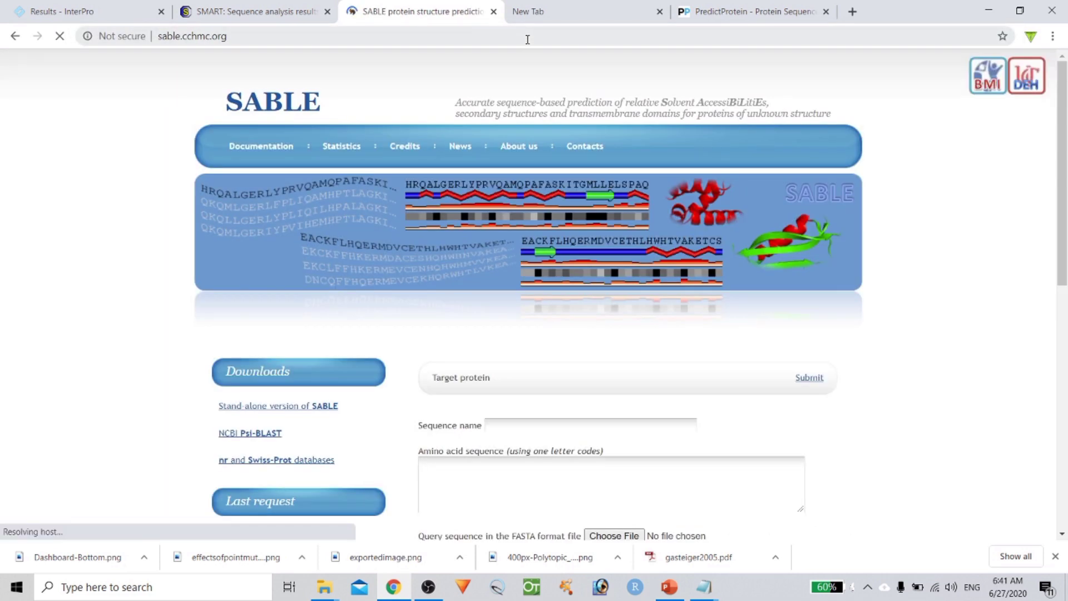
scroll(649, 198, "down", 5)
left_click(527, 195)
right_click(529, 199)
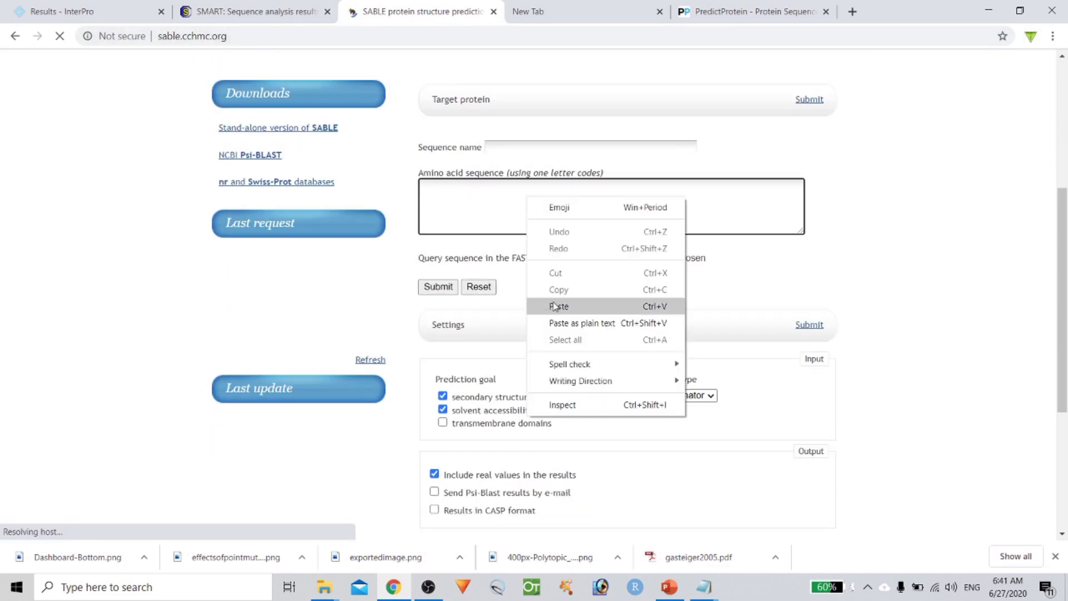
left_click(554, 305)
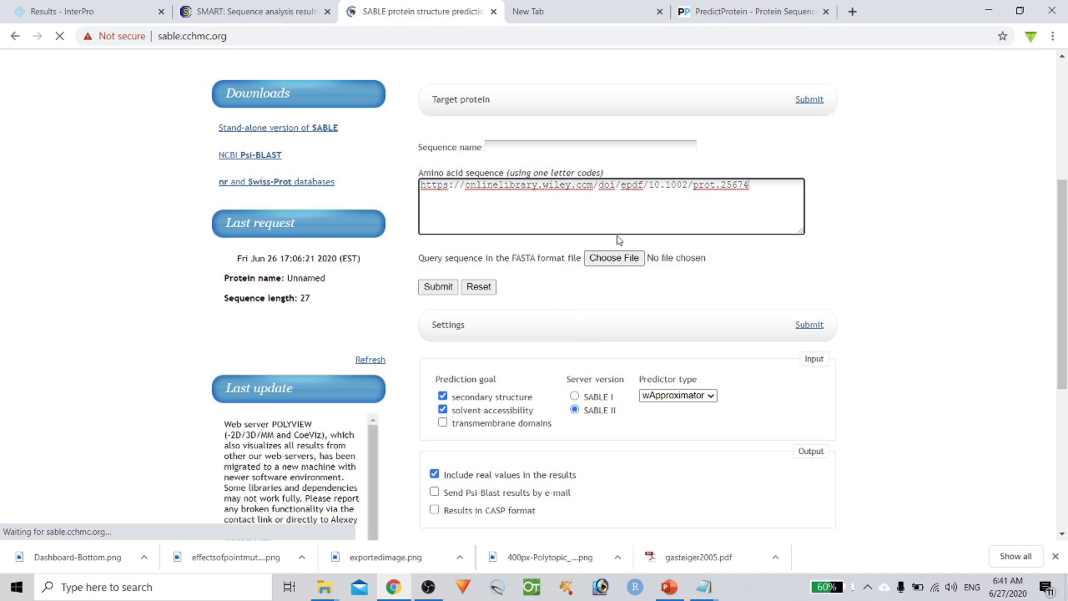
key("ctrl+z")
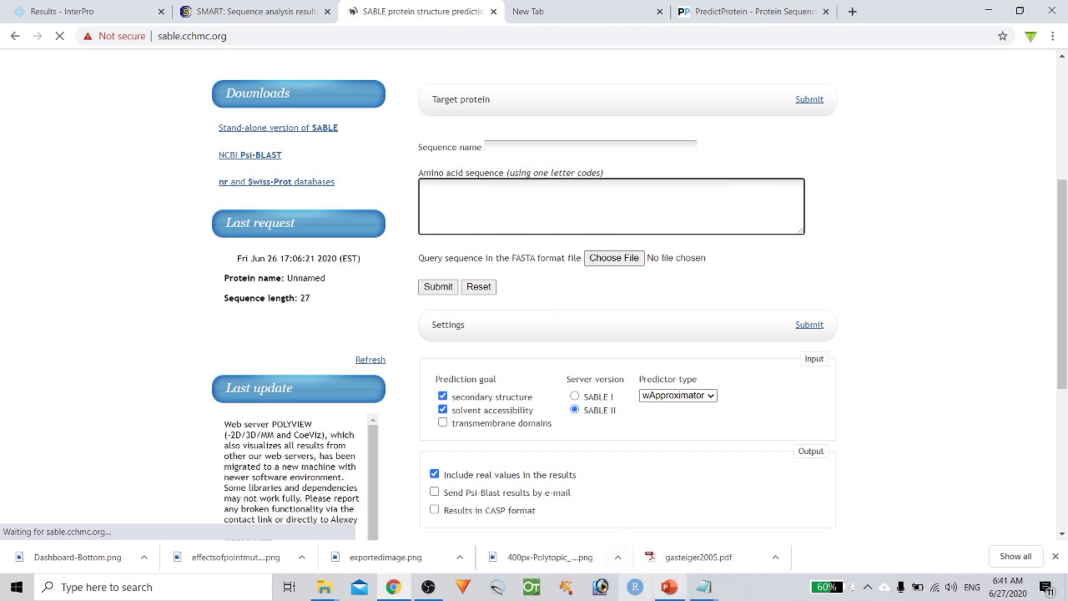
Copy the c1s protein sequence from Notepad and paste it as the amino acid sequence in the SABLE form.
mouse_move(704, 587)
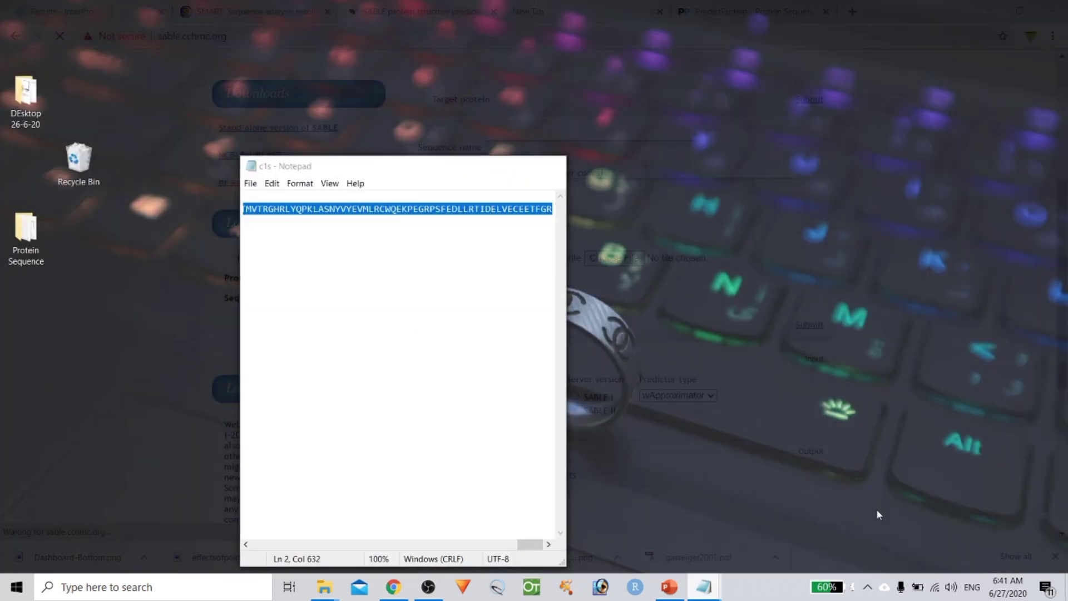
left_click(876, 509)
right_click(412, 215)
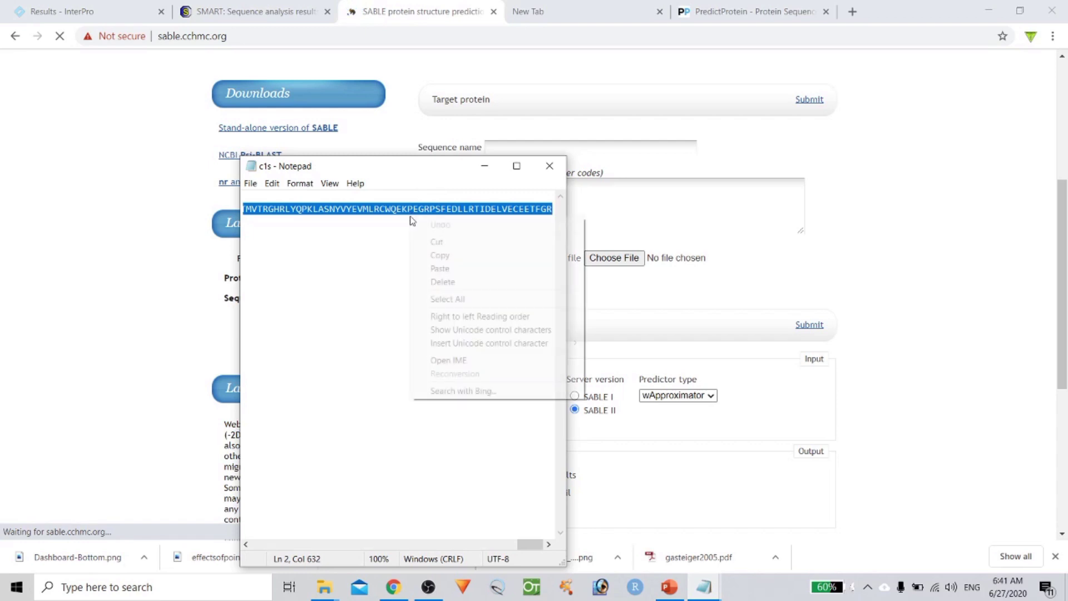
left_click(444, 256)
left_click(484, 166)
right_click(496, 211)
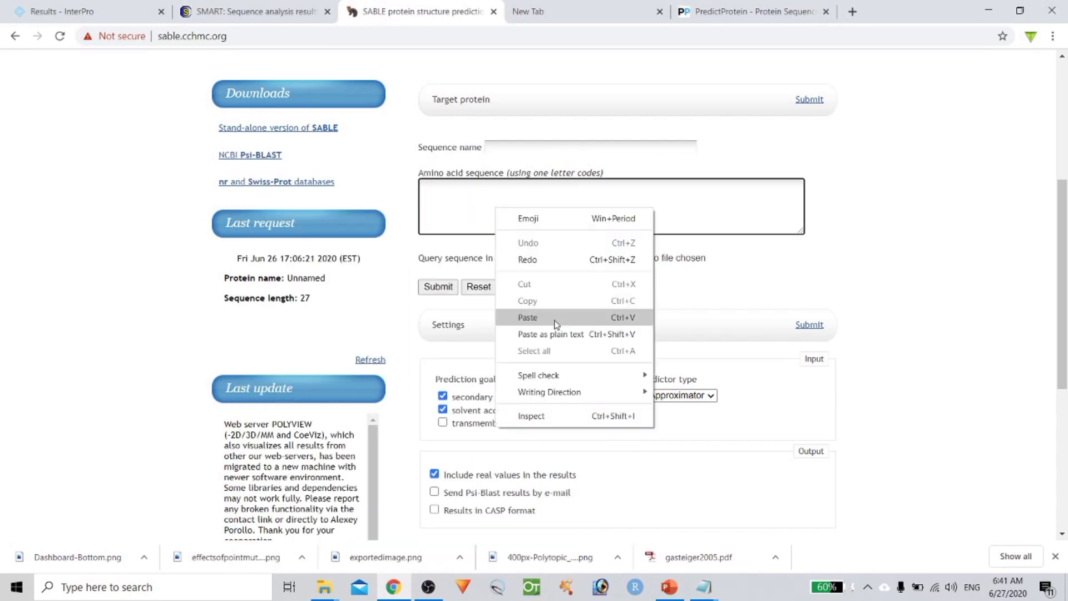
left_click(551, 317)
Name the sequence cs1 and submit the SABLE prediction request with the default settings.
left_click(523, 149)
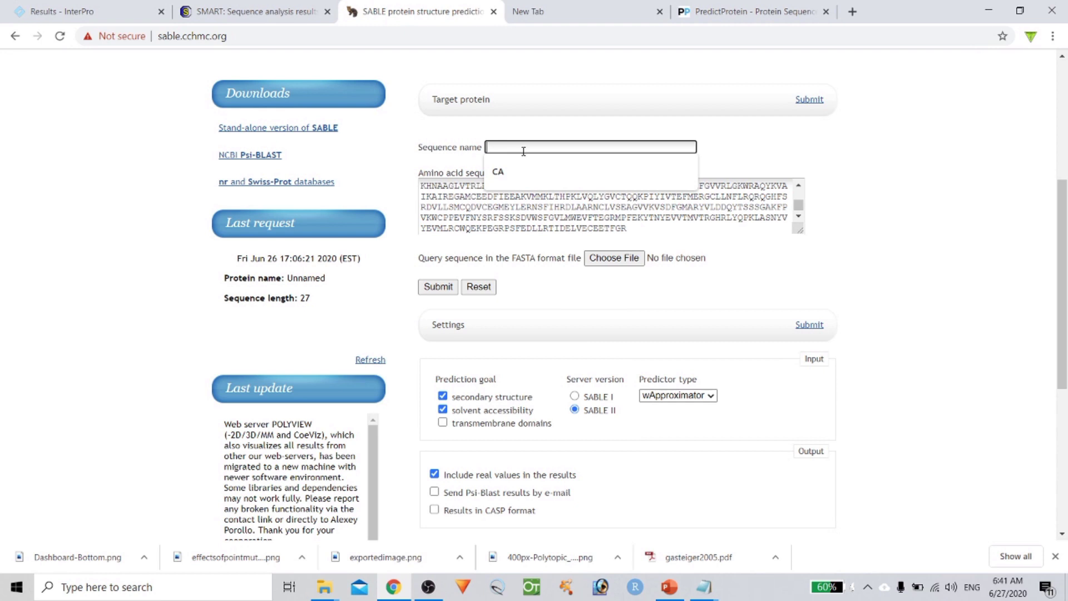
type("cs1")
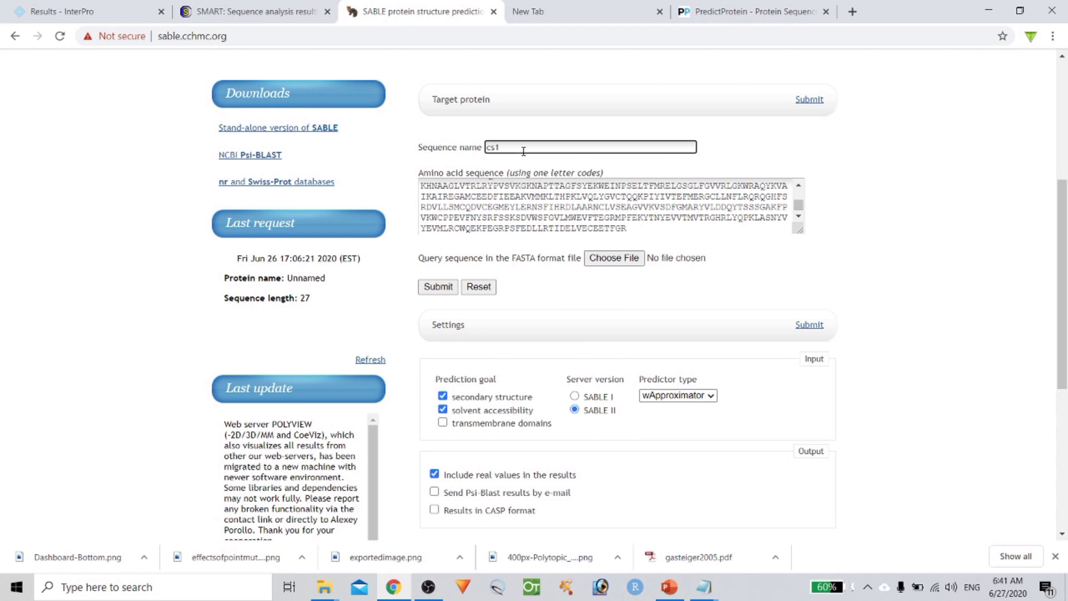
left_click(447, 285)
left_click(445, 285)
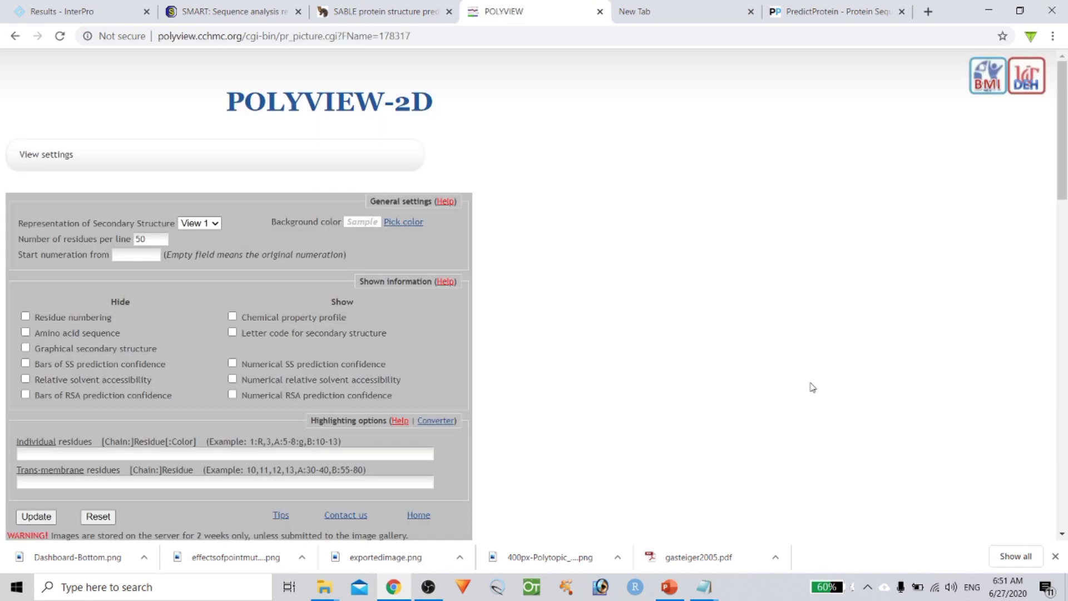
Examine the predicted secondary structure, relative solvent accessibility and confidence bars for cs1 in the POLYVIEW-2D results.
scroll(813, 388, "down", 1)
scroll(701, 361, "down", 2)
scroll(658, 355, "down", 10)
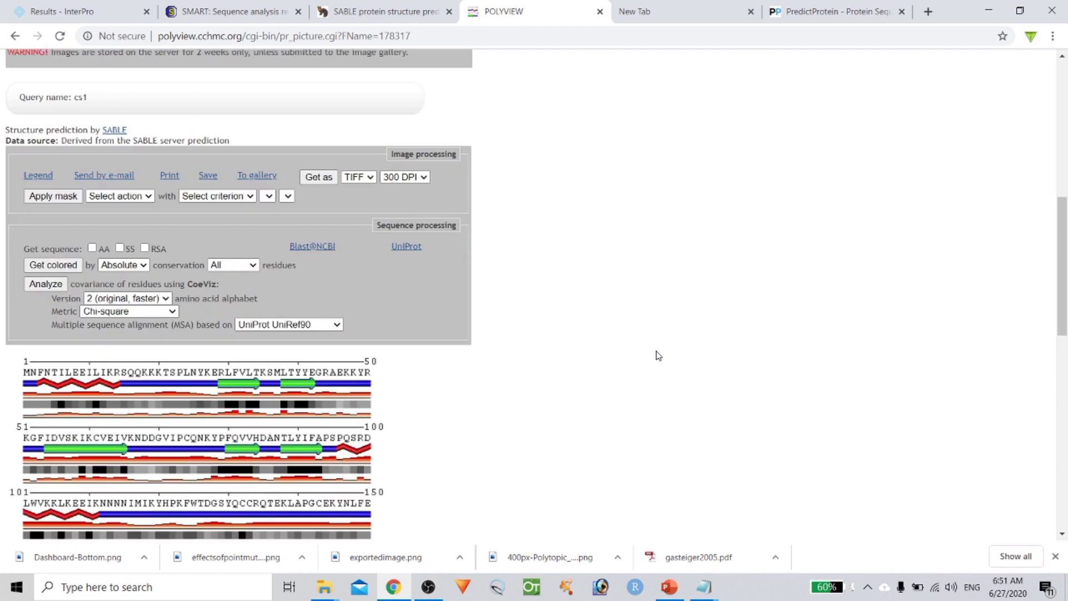
scroll(715, 357, "up", 3)
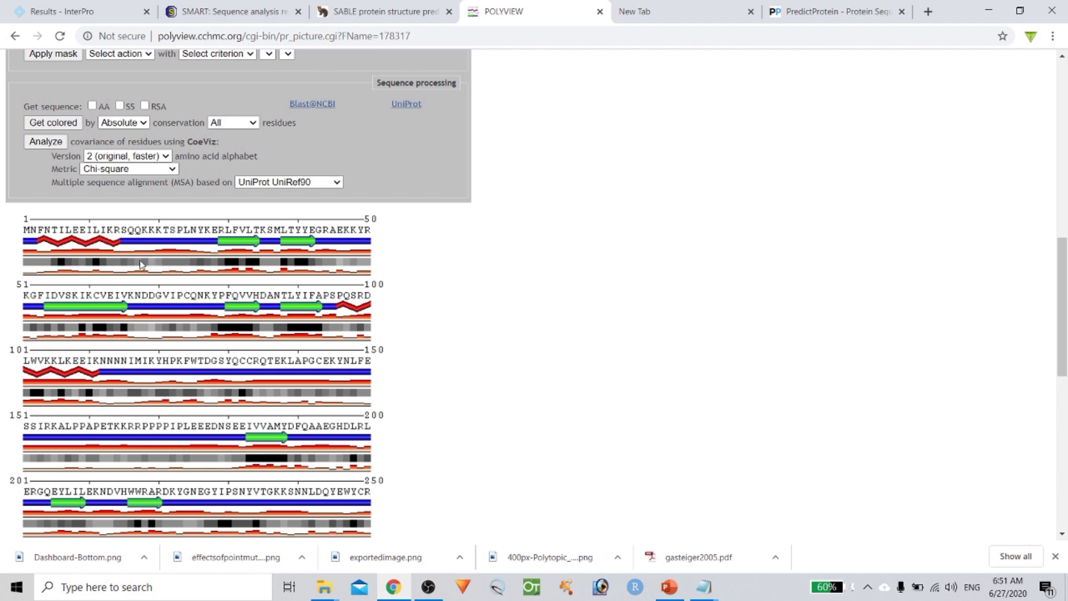
scroll(223, 377, "down", 1)
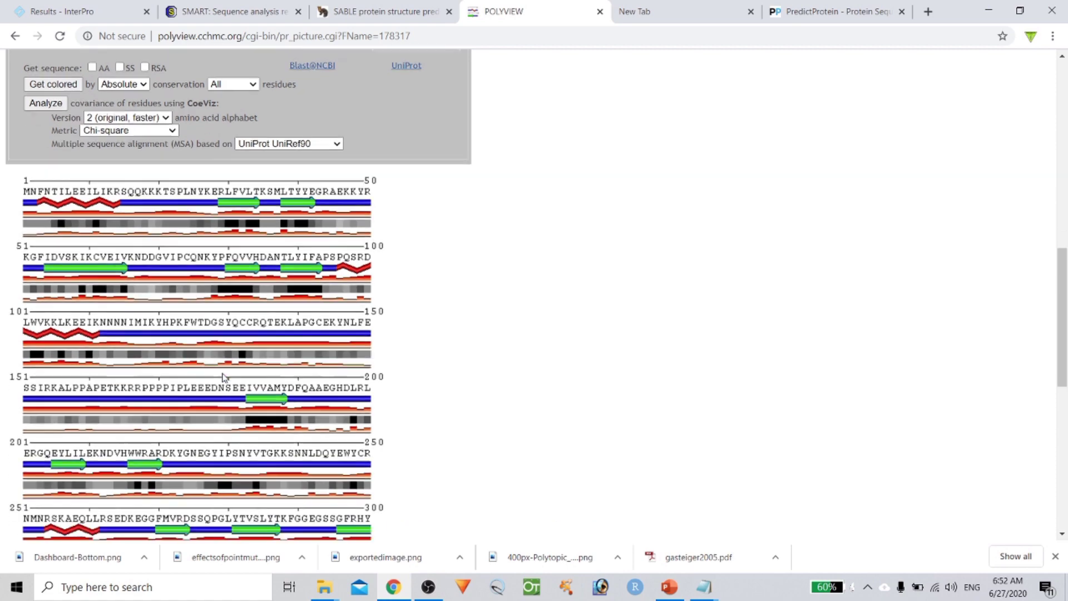
scroll(223, 376, "down", 6)
Turn on the chemical property profile in the POLYVIEW-2D view settings and update the cs1 annotation image.
scroll(224, 378, "up", 15)
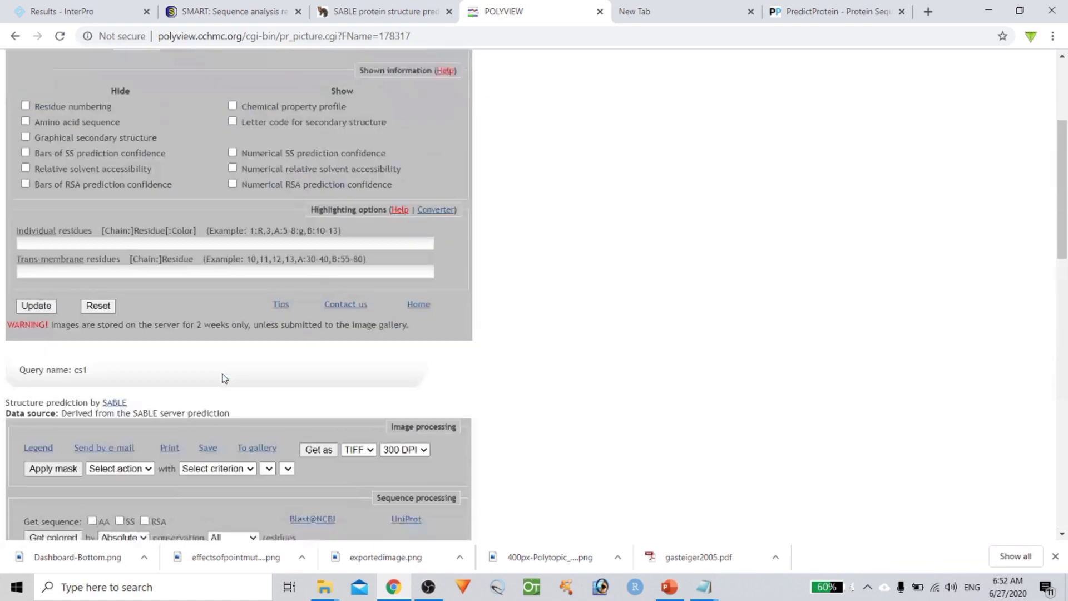
scroll(224, 378, "up", 3)
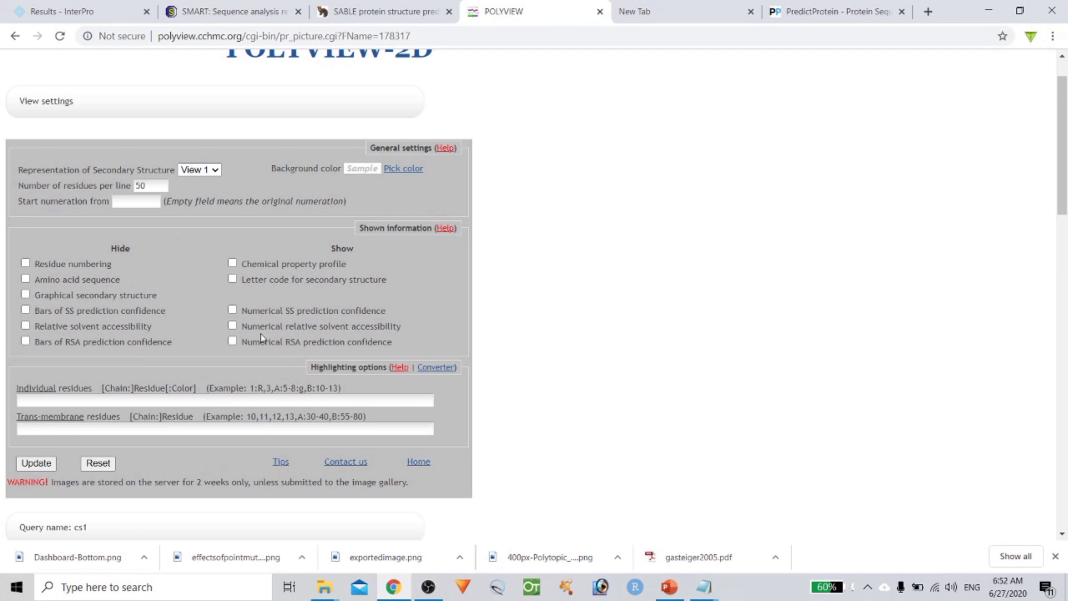
left_click(233, 264)
left_click(53, 464)
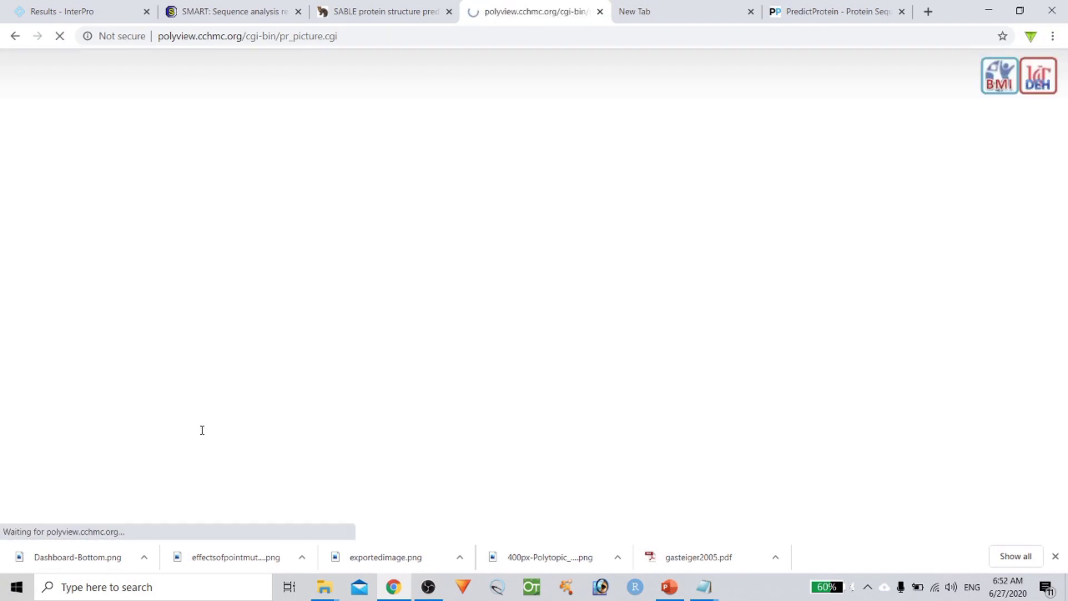
scroll(200, 434, "down", 14)
scroll(192, 412, "up", 5)
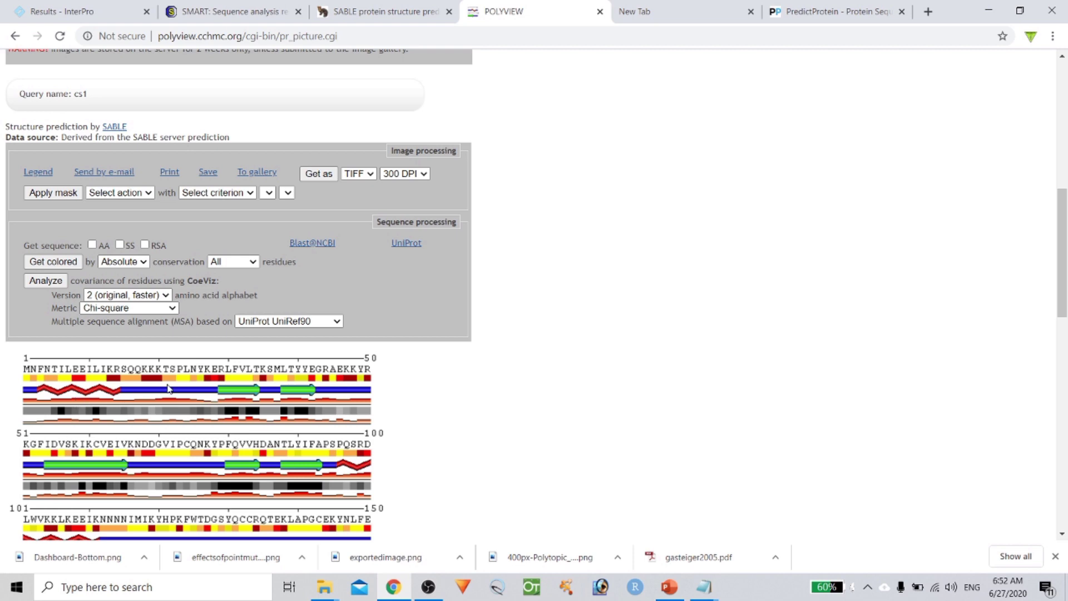
Open the help for the Shown information settings, read the POLYVIEW-2D legend of pictorial definitions and return to the results.
scroll(162, 388, "up", 7)
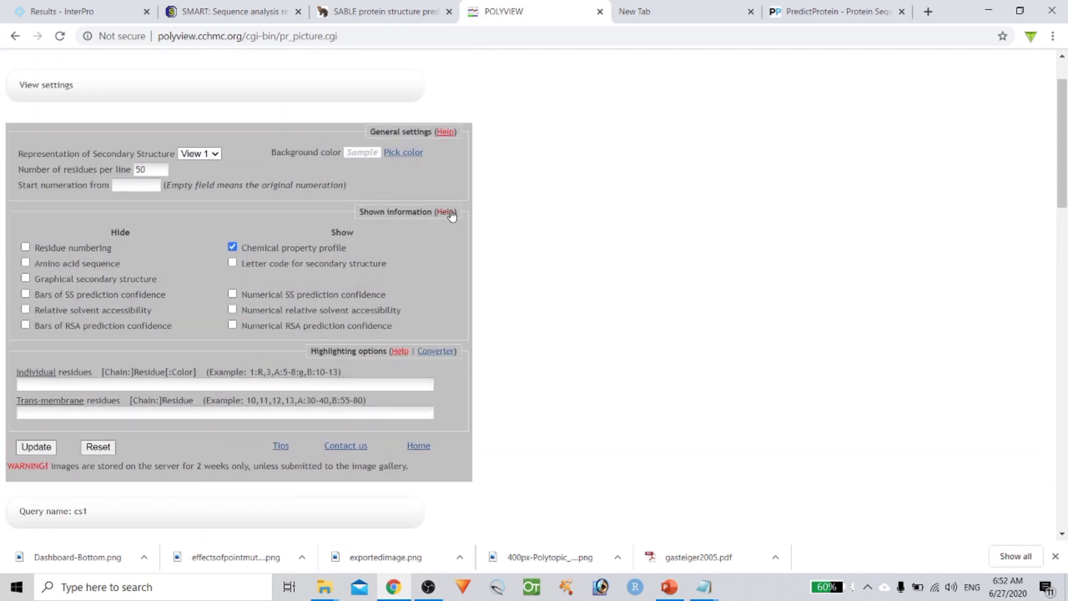
left_click(452, 216)
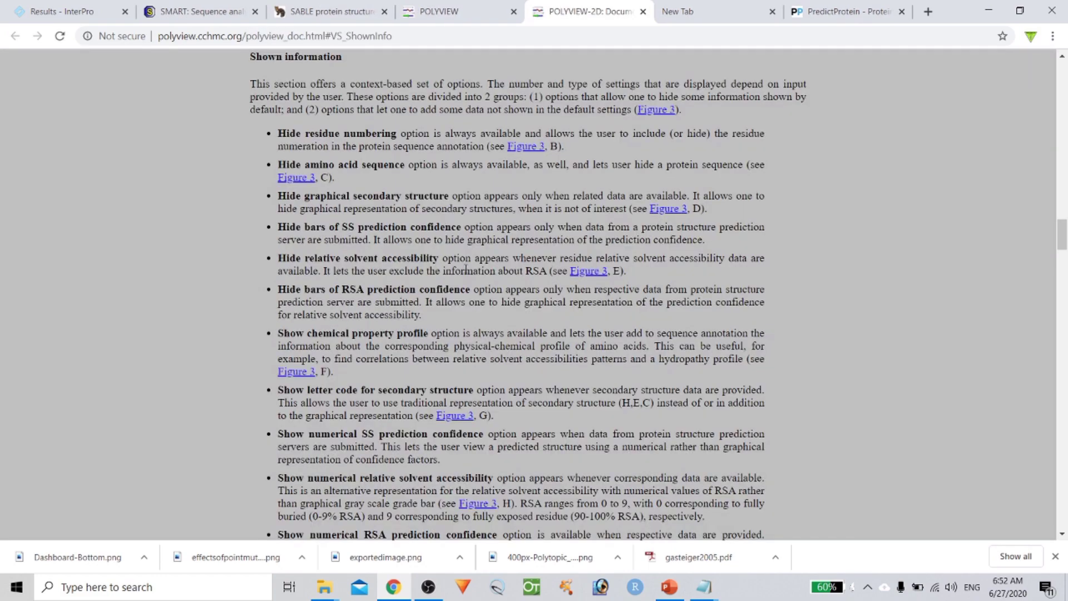
scroll(471, 324, "up", 15)
scroll(470, 324, "up", 15)
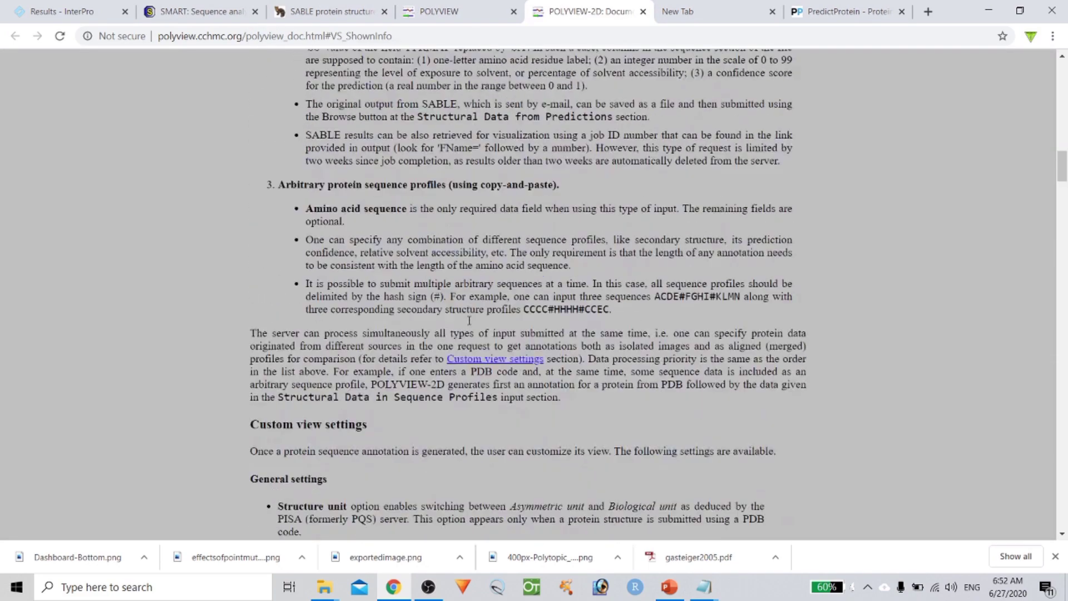
scroll(469, 321, "up", 7)
scroll(469, 320, "down", 4)
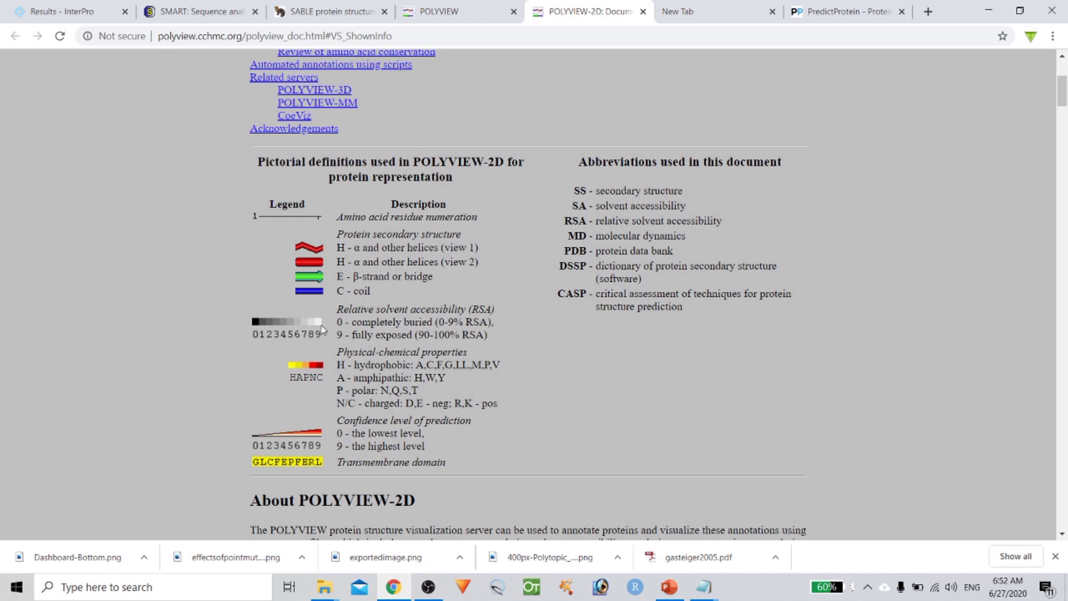
left_click(427, 10)
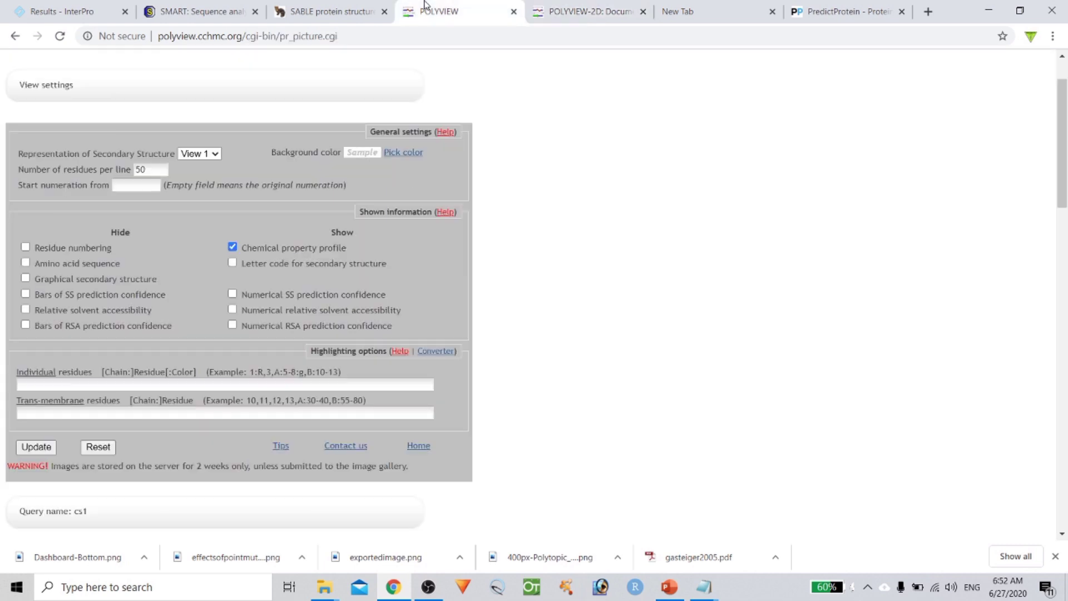
Examine the cs1 annotation image with its chemical property profile in the POLYVIEW-2D results.
scroll(619, 294, "down", 10)
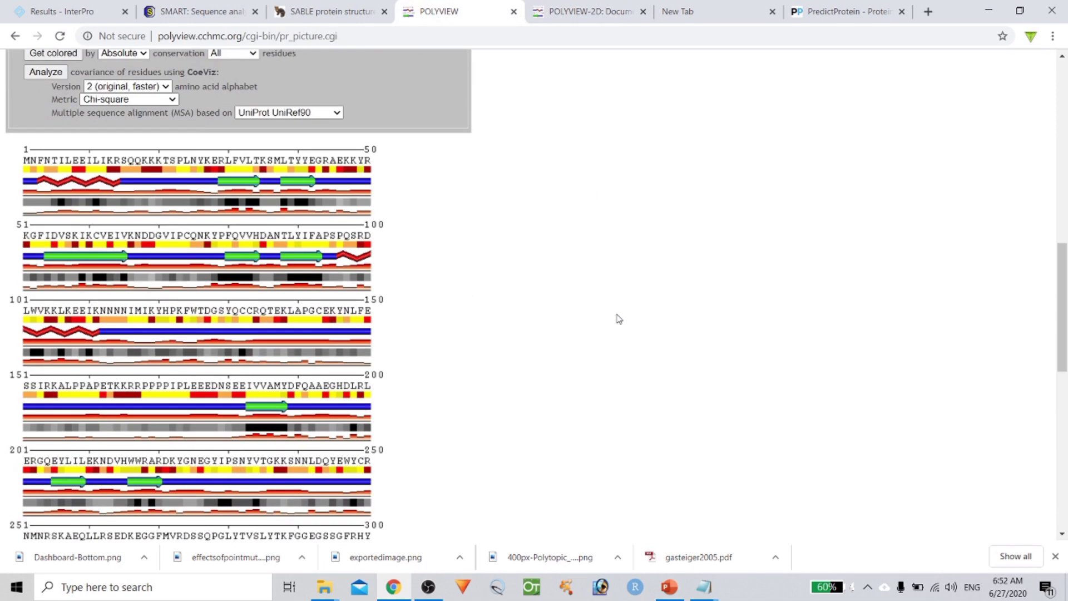
scroll(329, 342, "down", 2)
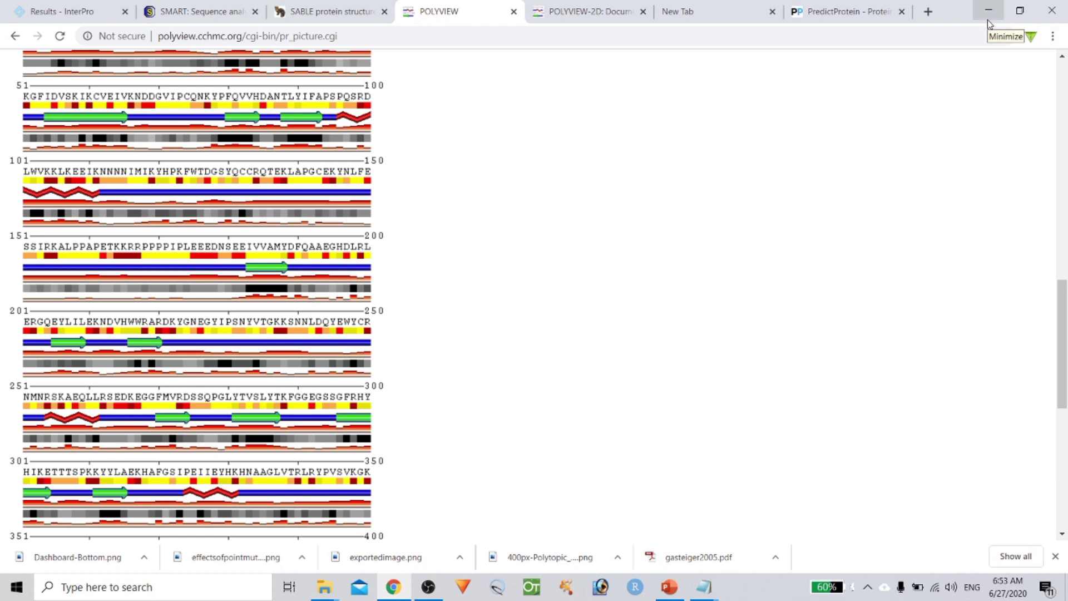
Switch to PredictProtein, paste the sequence copied from the c1s Notepad file into the amino-acid sequence field and submit the prediction.
left_click(845, 11)
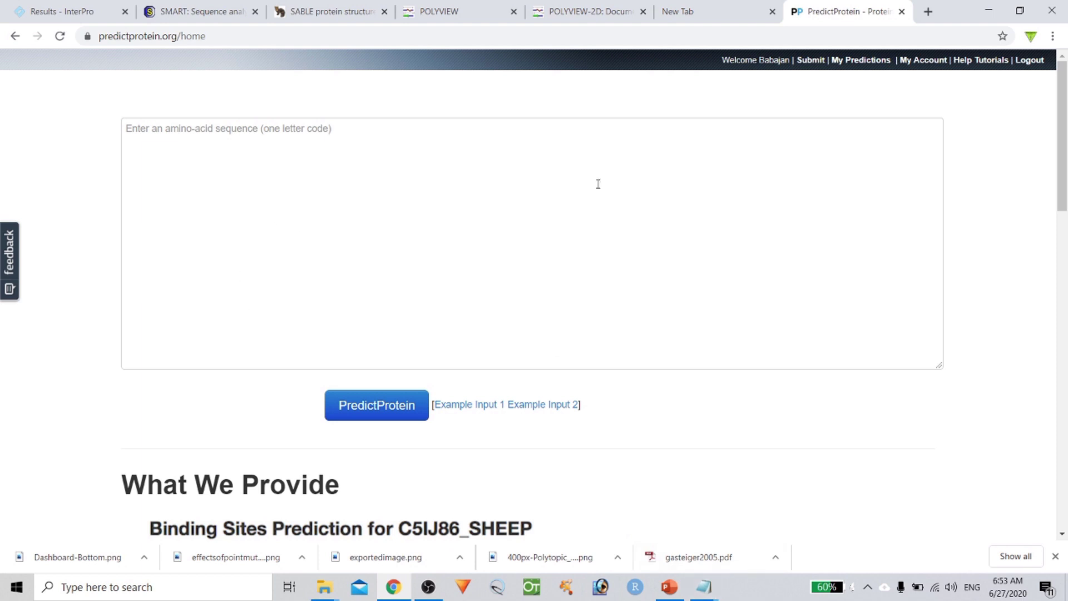
left_click(704, 588)
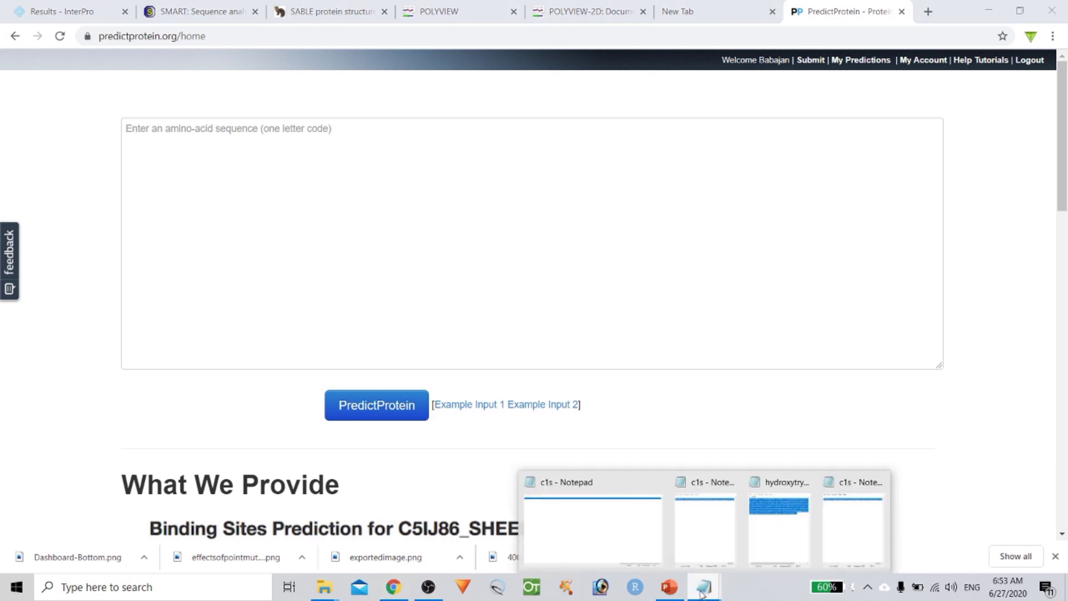
left_click(852, 523)
right_click(330, 208)
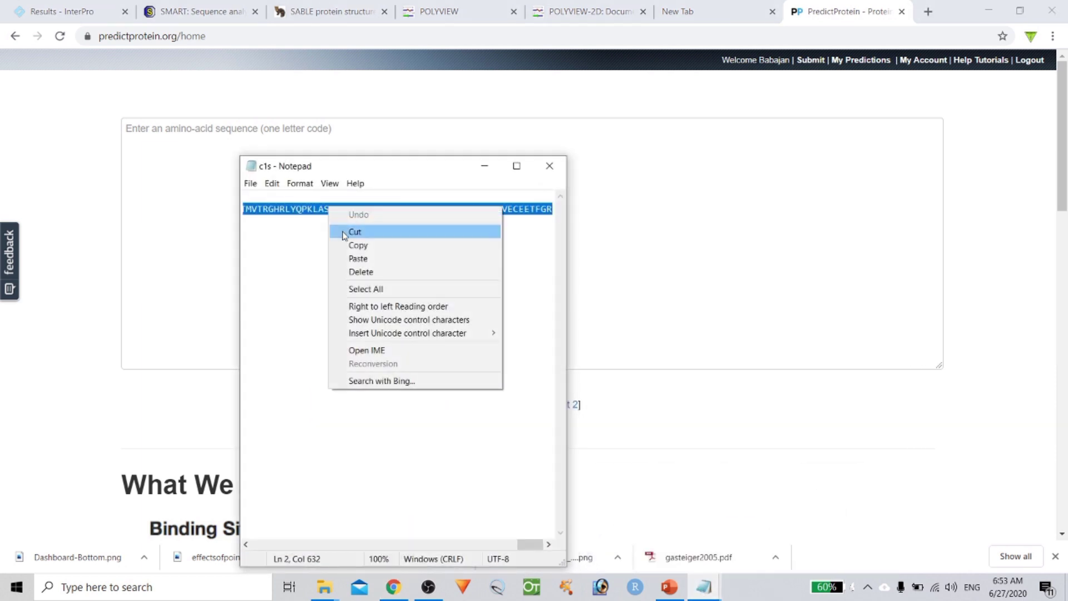
left_click(351, 245)
left_click(163, 235)
right_click(162, 235)
left_click(223, 345)
left_click(438, 413)
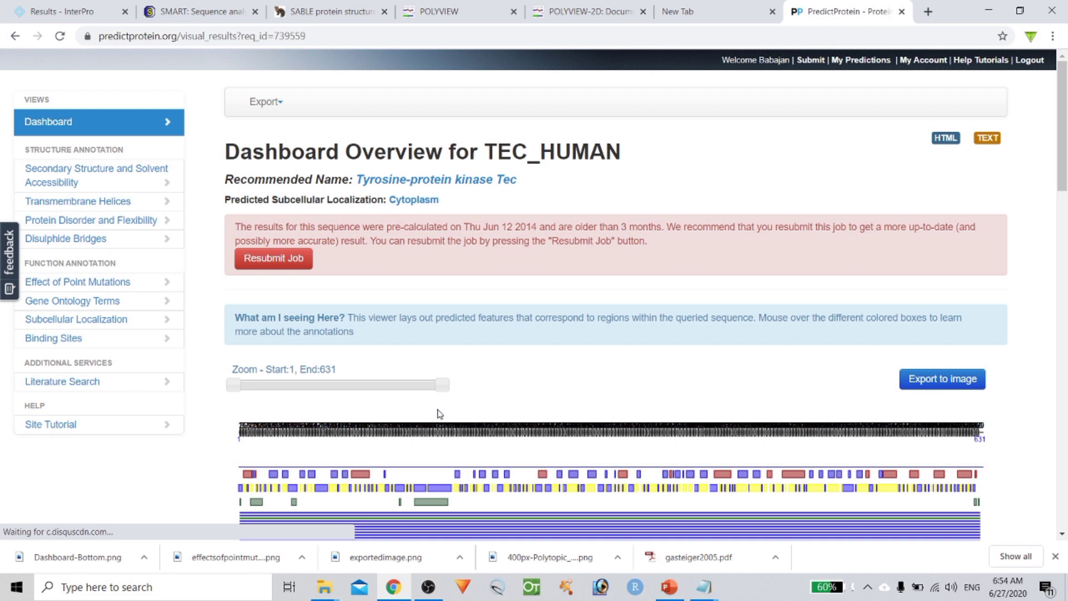
Examine the TEC_HUMAN dashboard's feature viewer, summary and amino acid composition, and try zooming the viewer to a narrower residue range.
scroll(484, 211, "down", 5)
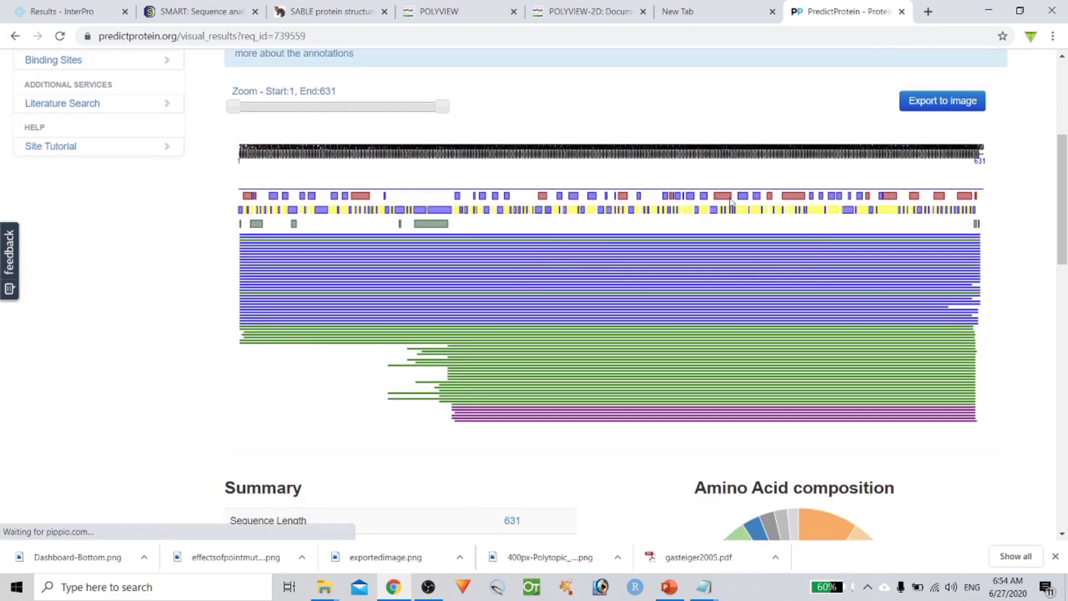
scroll(852, 238, "down", 4)
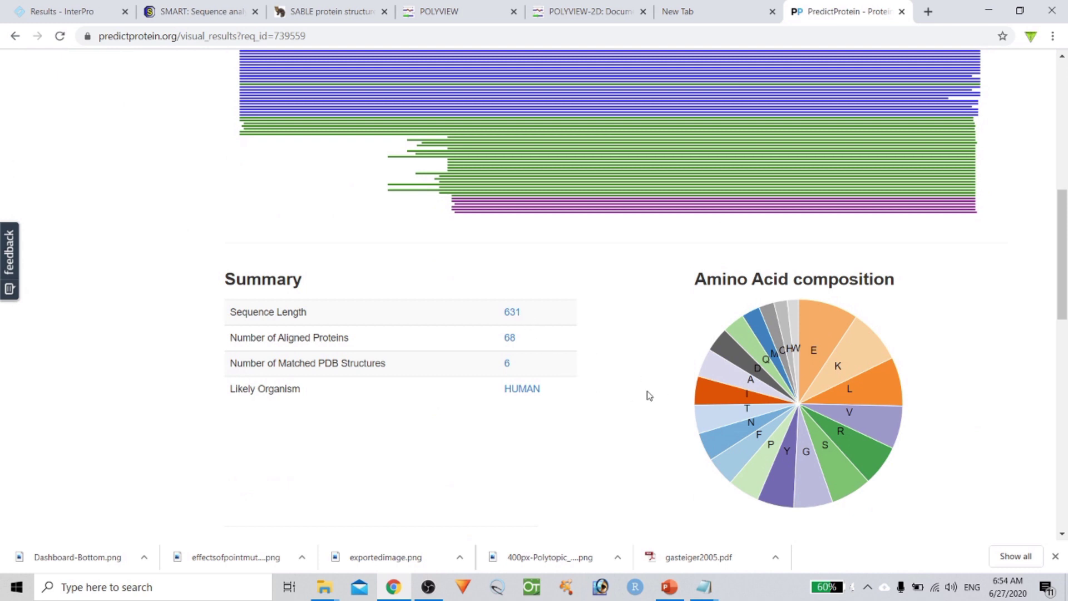
scroll(607, 392, "down", 4)
scroll(479, 242, "up", 11)
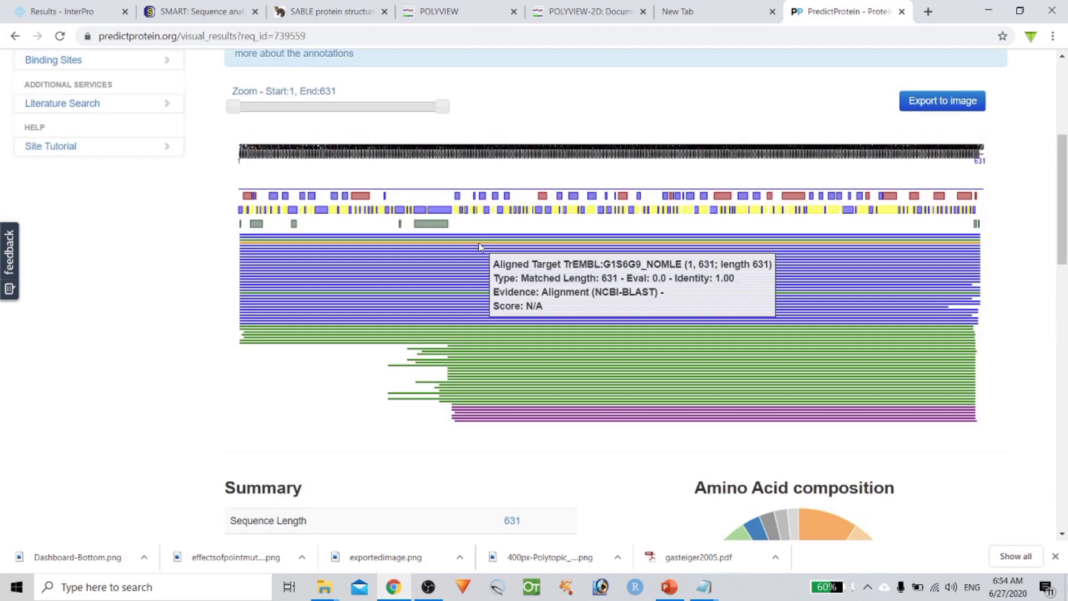
scroll(477, 384, "down", 1)
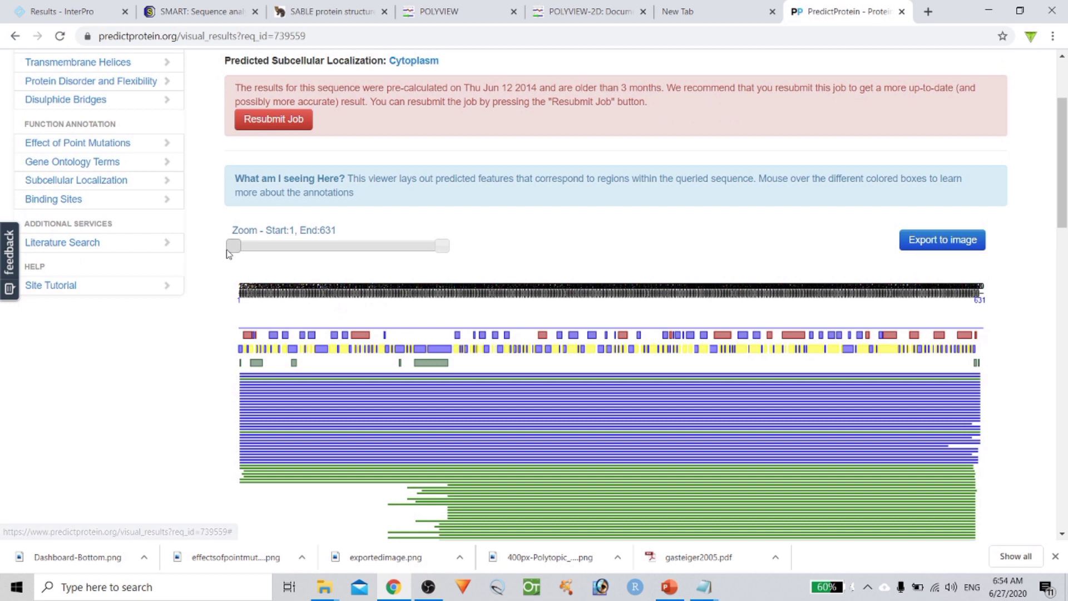
left_click_drag(228, 254, 392, 254)
left_click(460, 255)
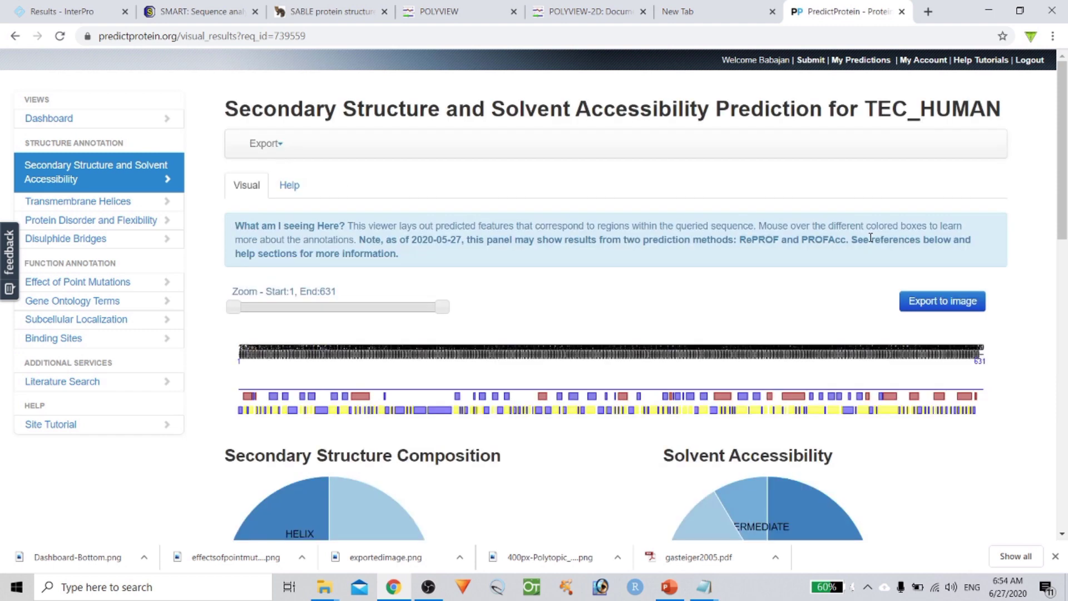
Examine the secondary structure composition and solvent accessibility charts for TEC_HUMAN, checking the shares of exposed and buried residues.
scroll(870, 245, "down", 4)
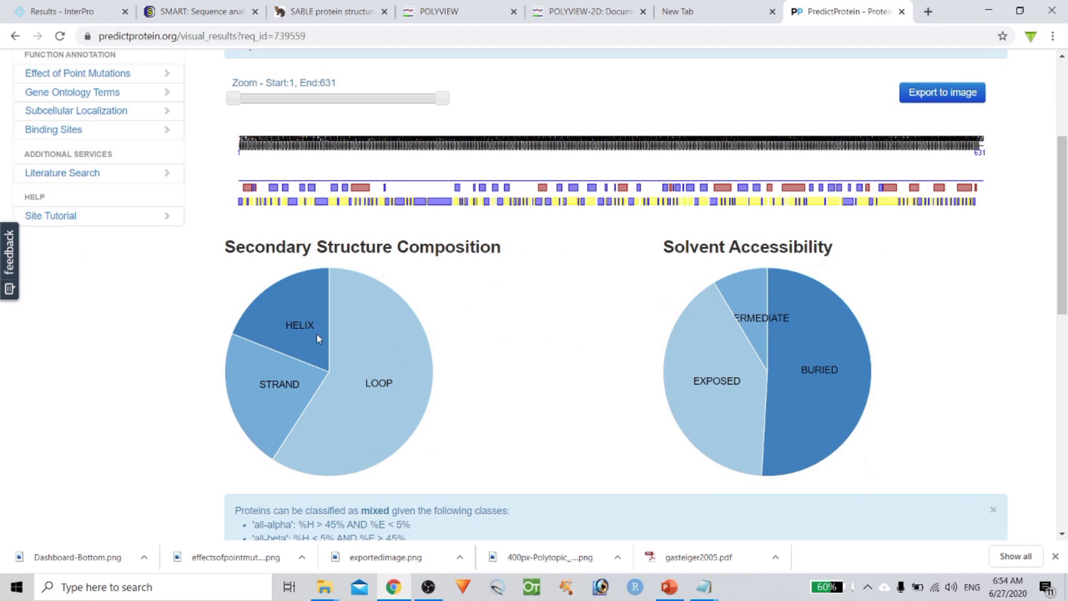
scroll(269, 398, "up", 1)
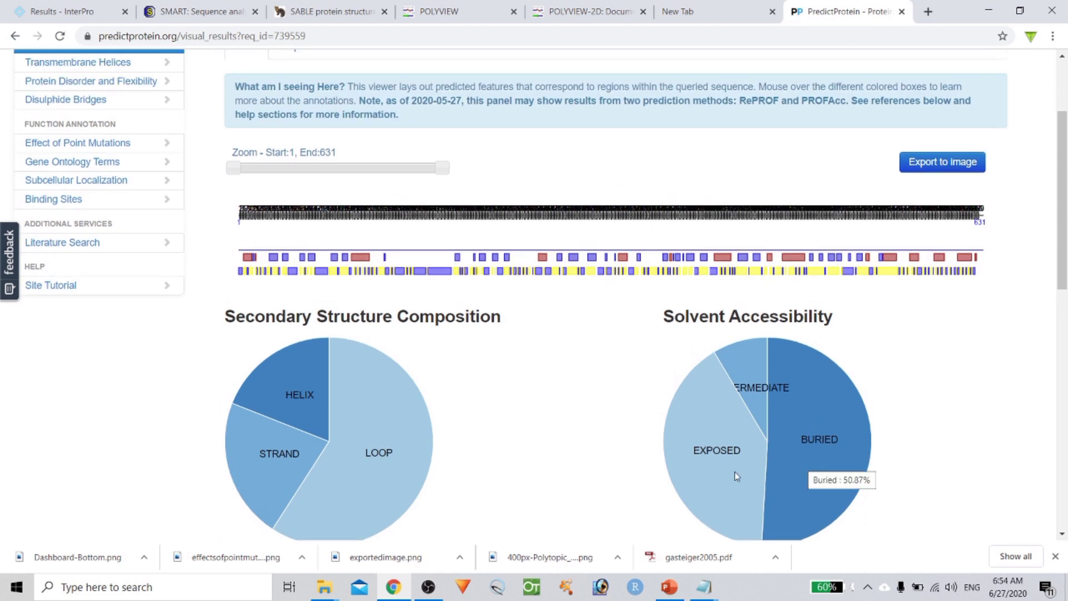
mouse_move(687, 476)
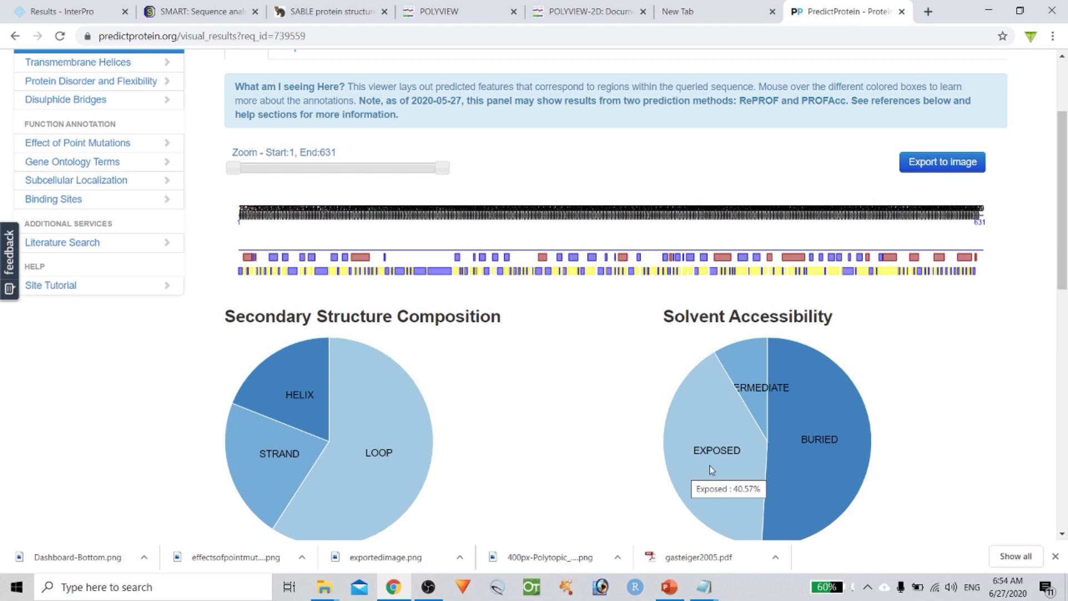
mouse_move(851, 464)
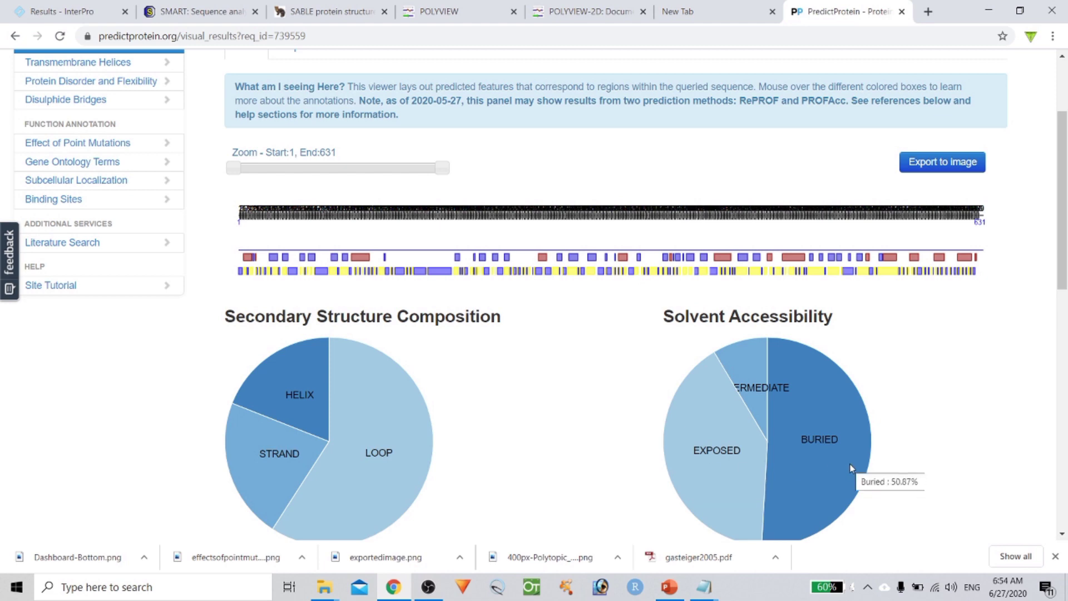
scroll(850, 464, "up", 1)
scroll(850, 463, "down", 1)
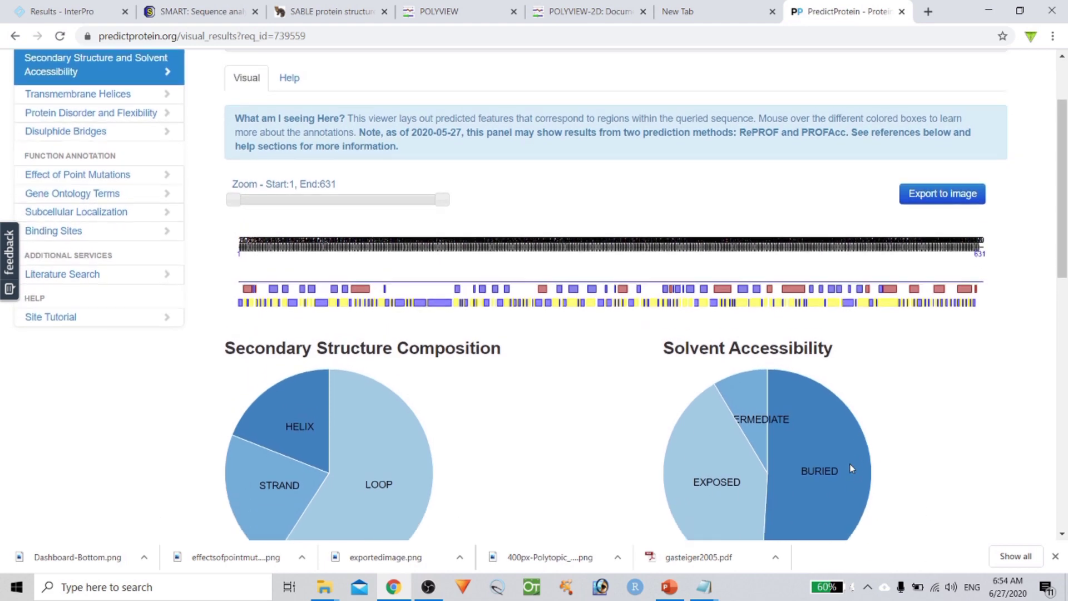
scroll(274, 302, "up", 2)
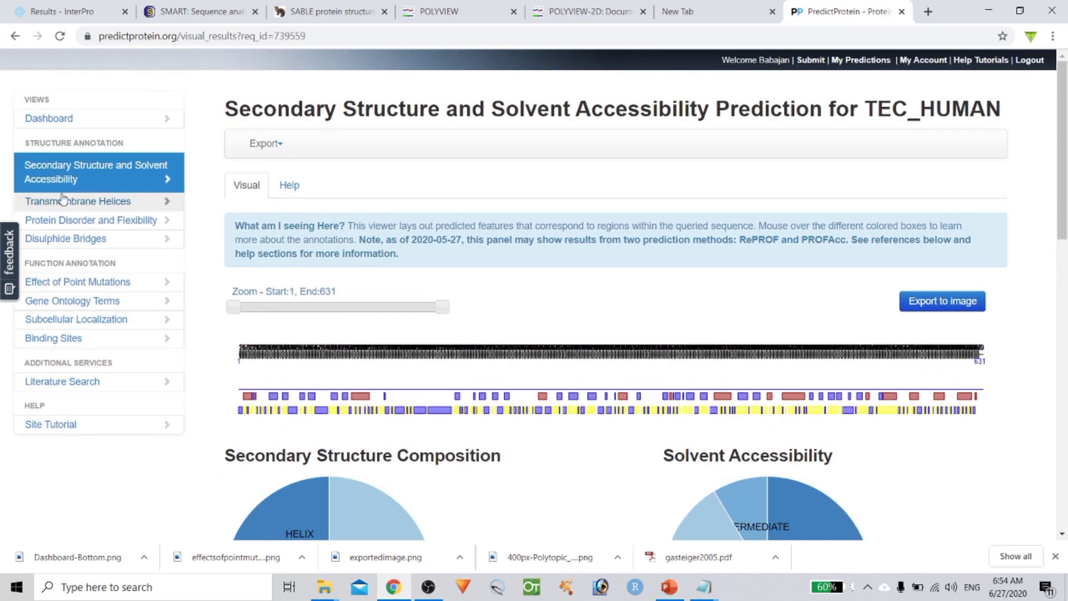
View the transmembrane helices prediction for TEC_HUMAN and open the disulphide bridges prediction.
left_click(108, 202)
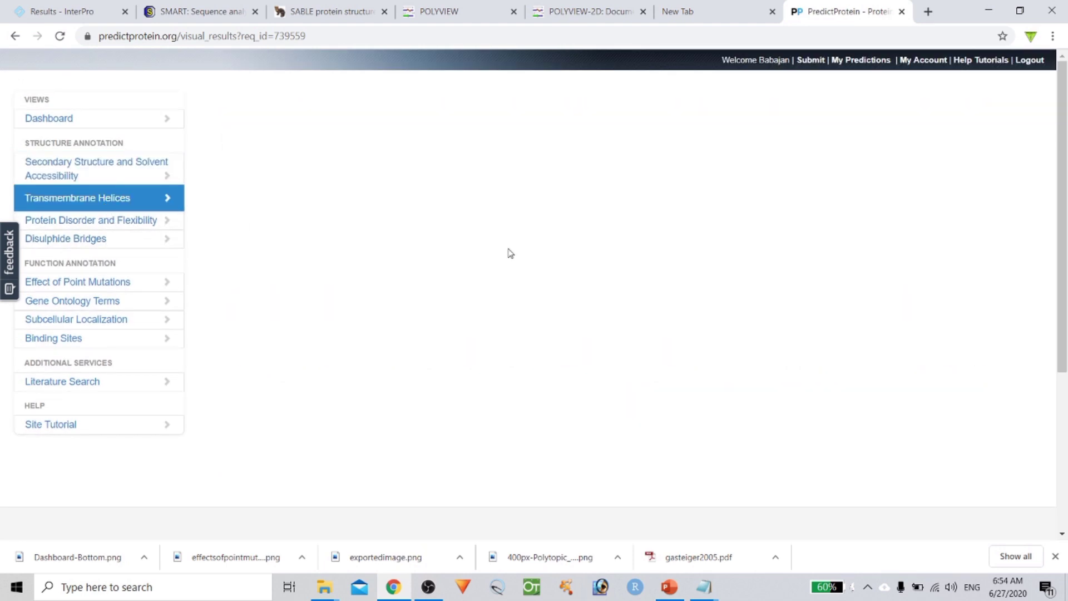
scroll(652, 307, "down", 1)
scroll(652, 307, "up", 1)
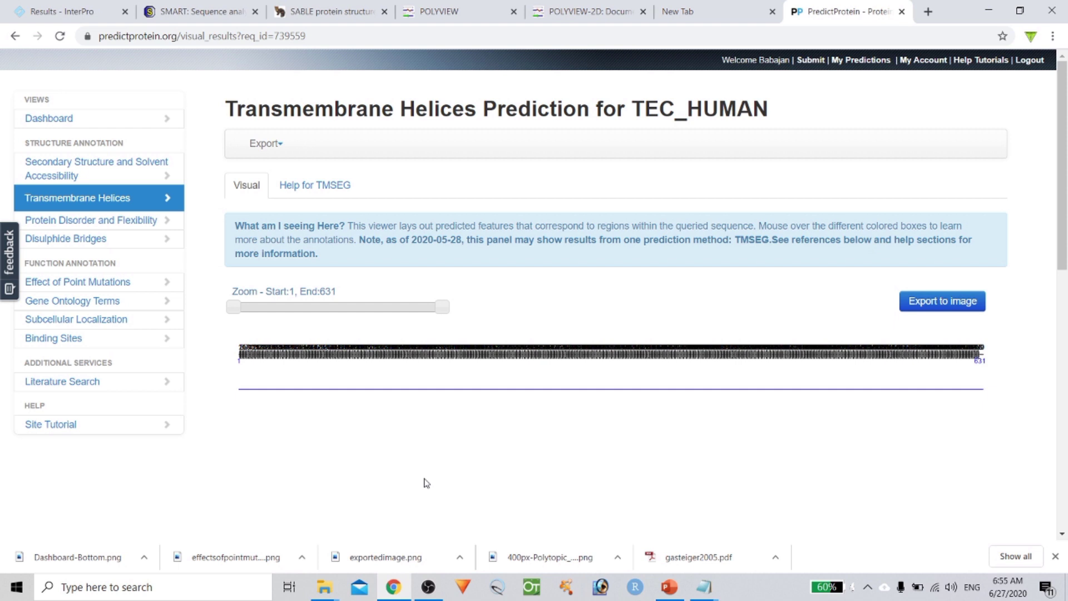
left_click(94, 239)
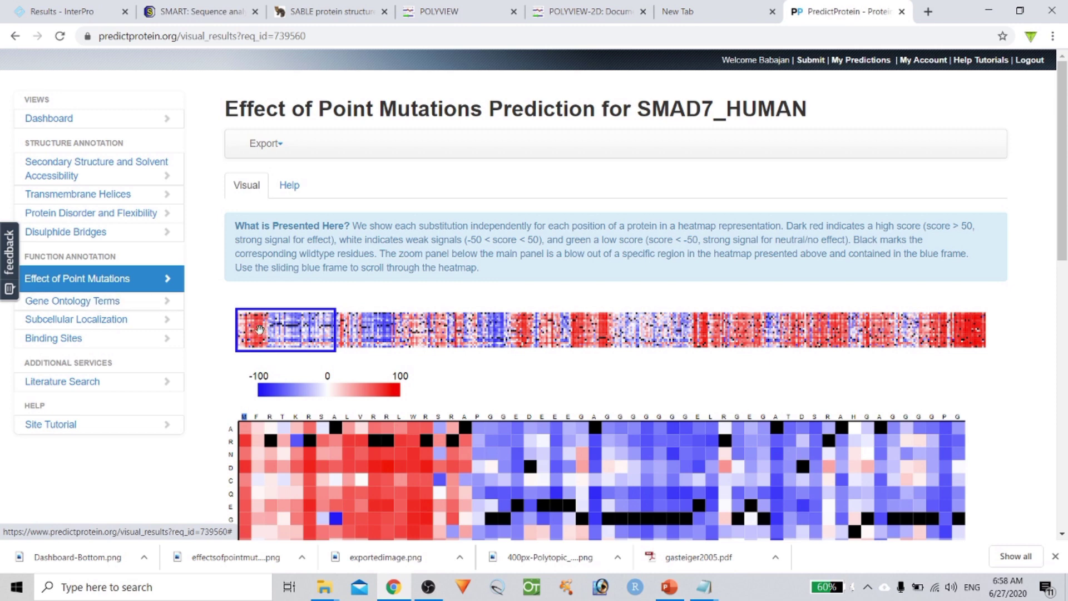
Examine the SMAD7_HUMAN point mutation heatmap, comparing its colour scale, residue sequence and amino acid substitutions.
scroll(259, 389, "down", 1)
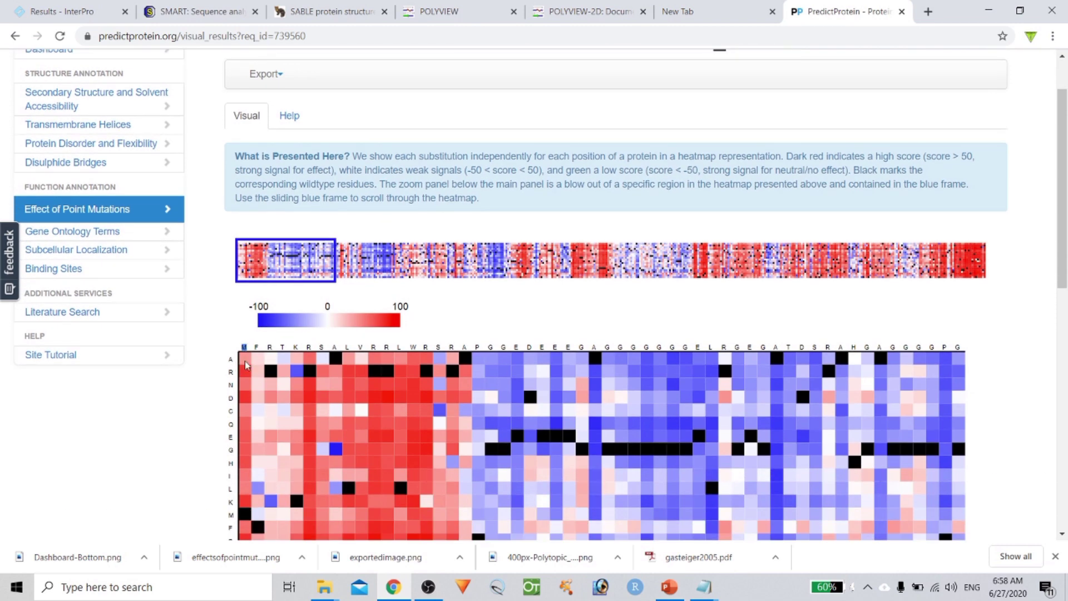
mouse_move(245, 364)
mouse_move(246, 365)
scroll(248, 373, "up", 1)
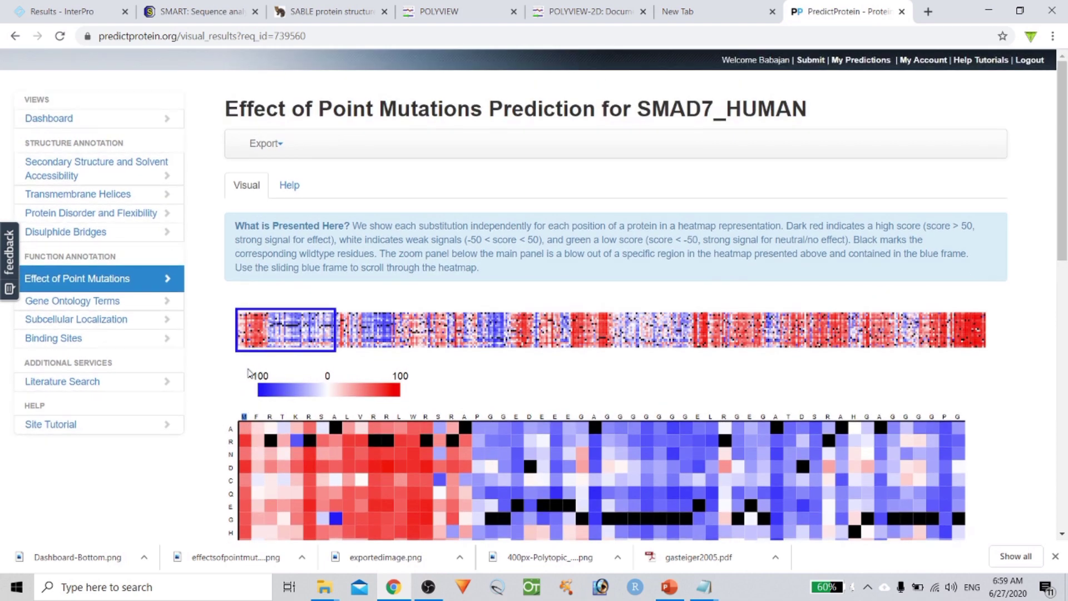
scroll(249, 373, "down", 1)
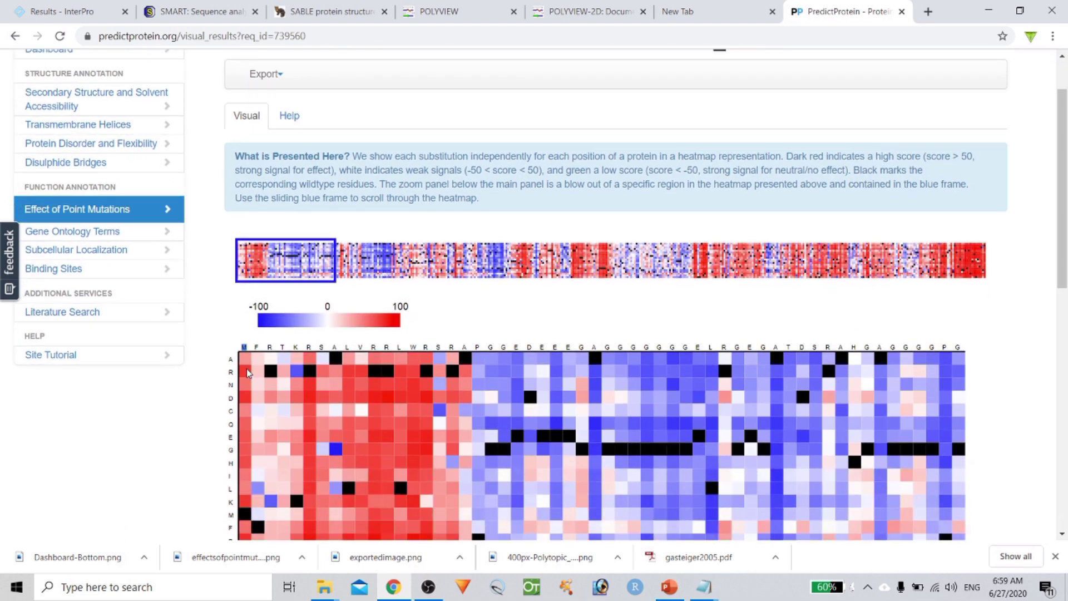
scroll(246, 369, "down", 1)
scroll(213, 486, "down", 1)
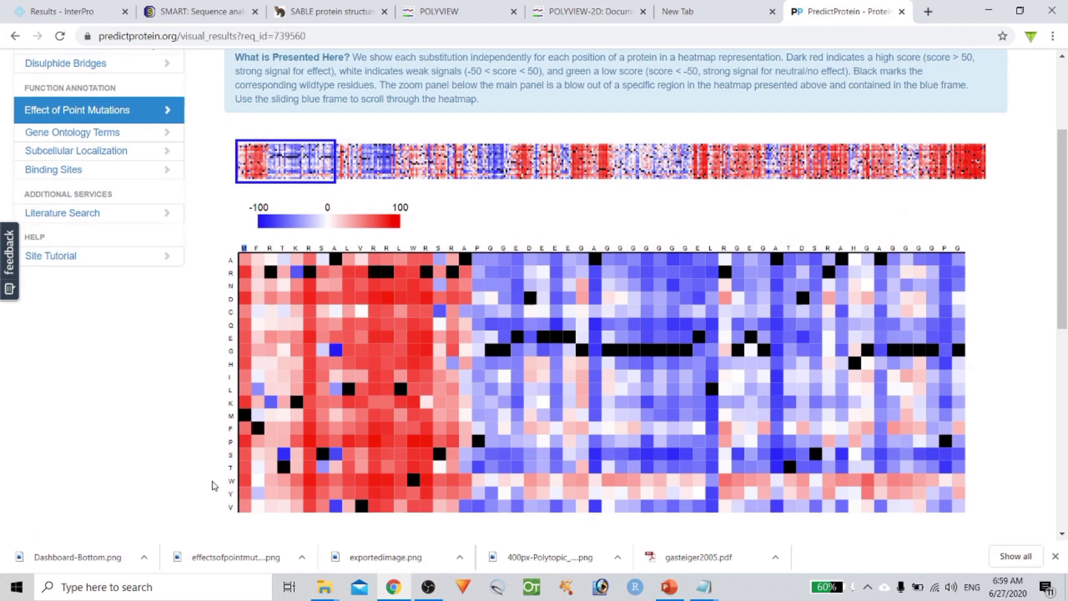
scroll(213, 486, "down", 1)
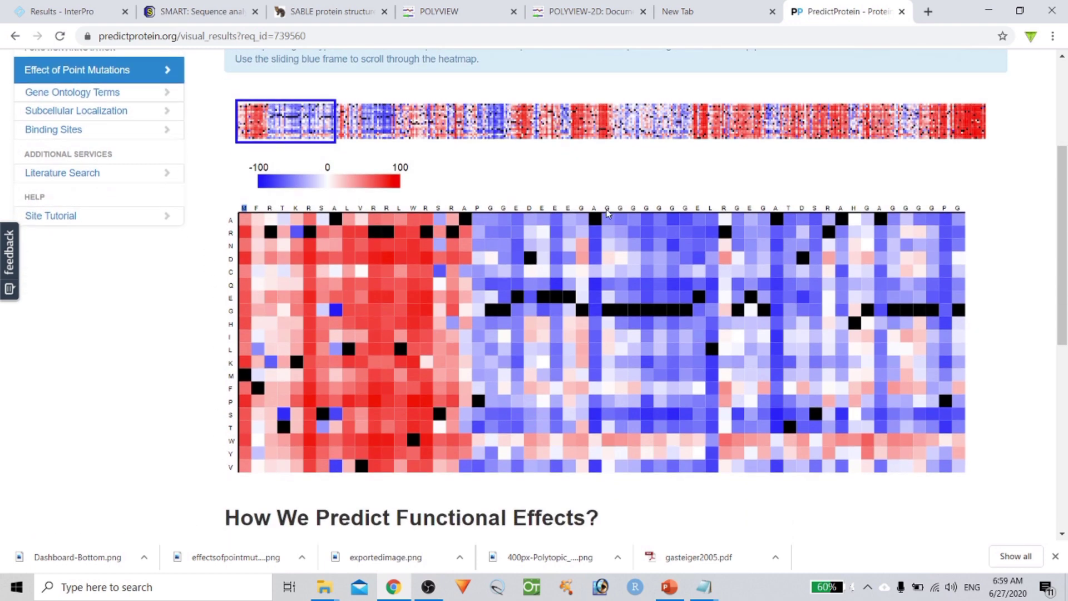
left_click_drag(844, 208, 499, 209)
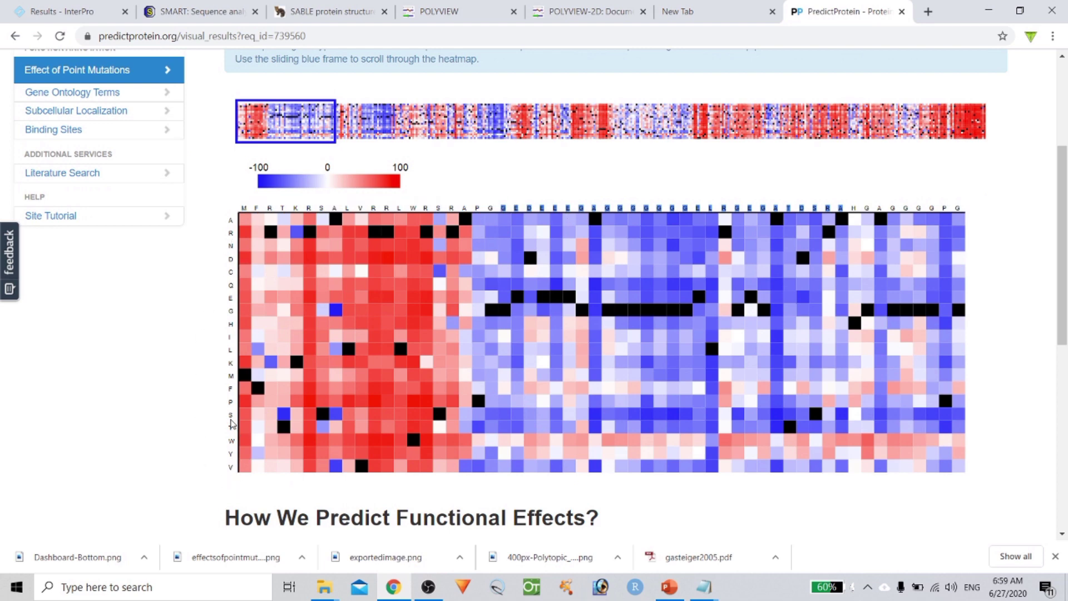
Open the Gene Ontology Terms prediction for SMAD7_HUMAN and review the molecular function, biological process and cellular component tables.
scroll(228, 422, "up", 4)
left_click(86, 305)
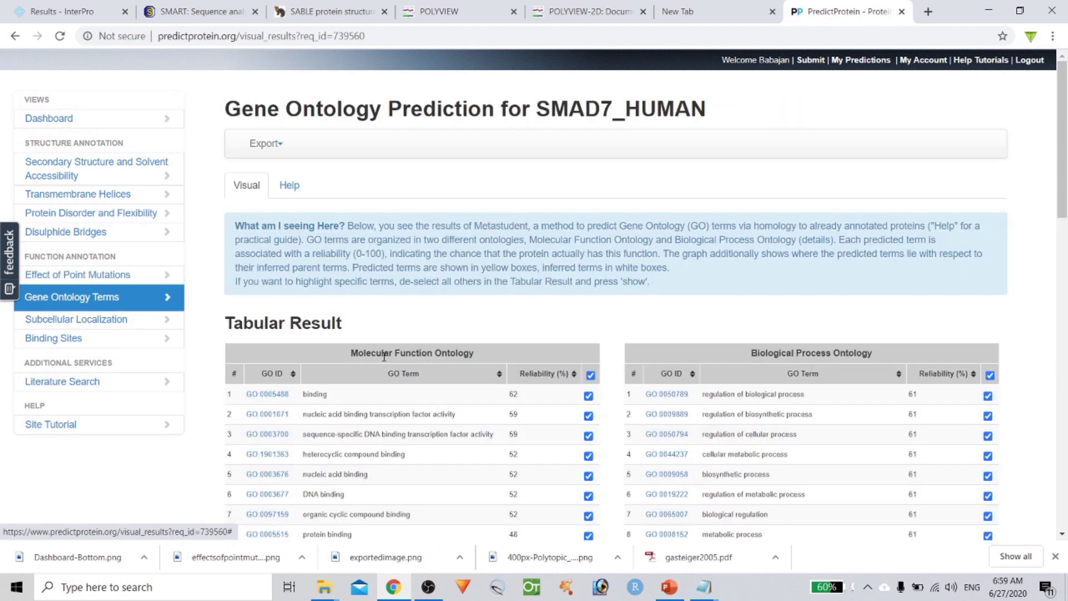
scroll(532, 367, "down", 1)
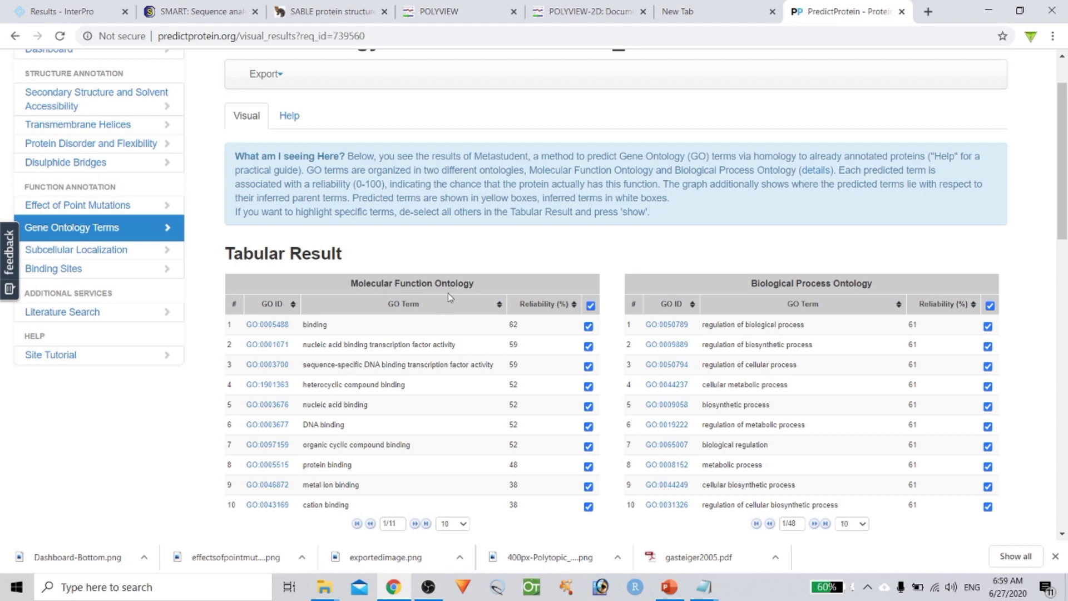
scroll(763, 291, "down", 2)
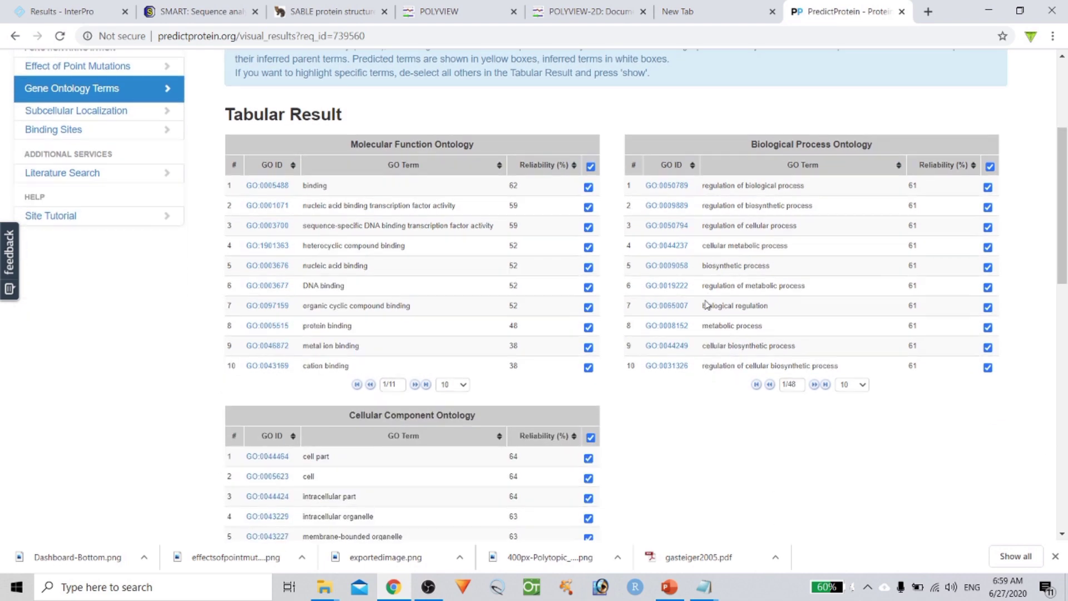
scroll(389, 323, "down", 3)
scroll(301, 300, "up", 4)
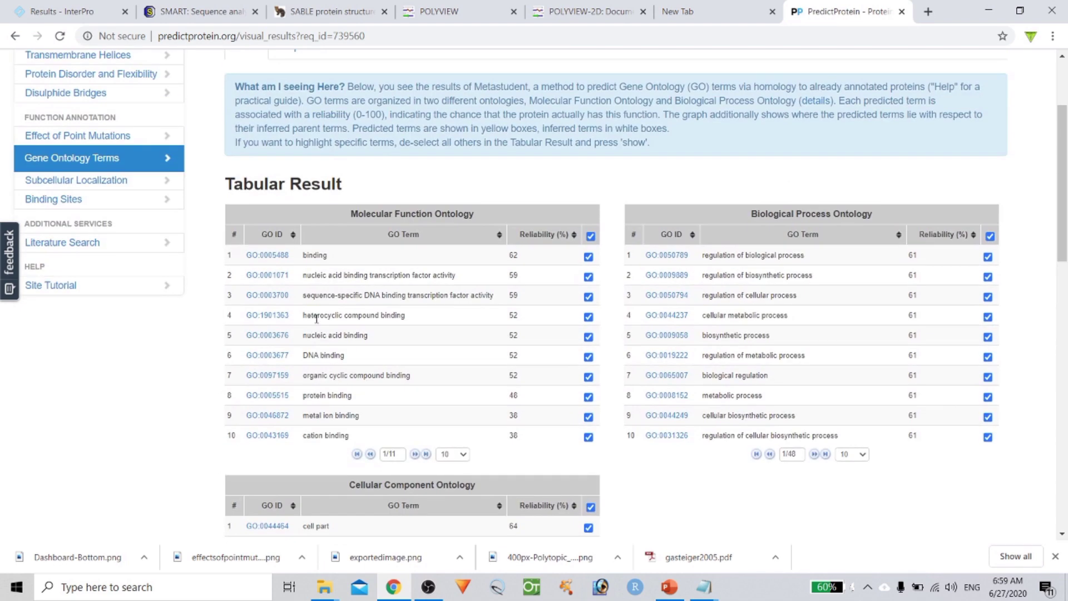
Open the Subcellular Localization prediction for SMAD7_HUMAN and examine the highlighted Eukarya cell compartment and its prediction confidence.
left_click(76, 179)
scroll(71, 317, "down", 2)
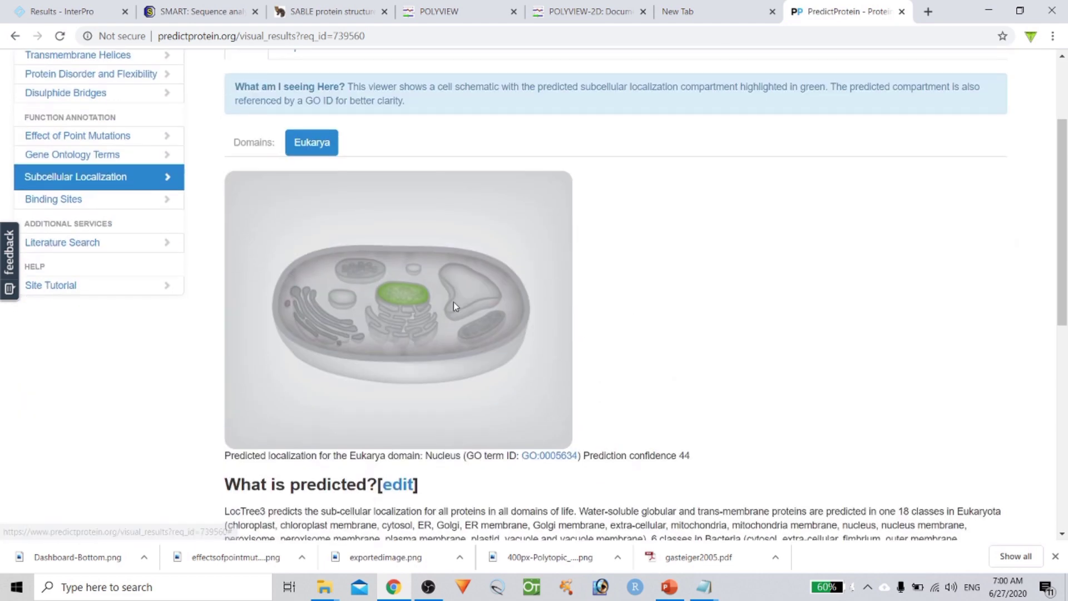
scroll(642, 276, "down", 1)
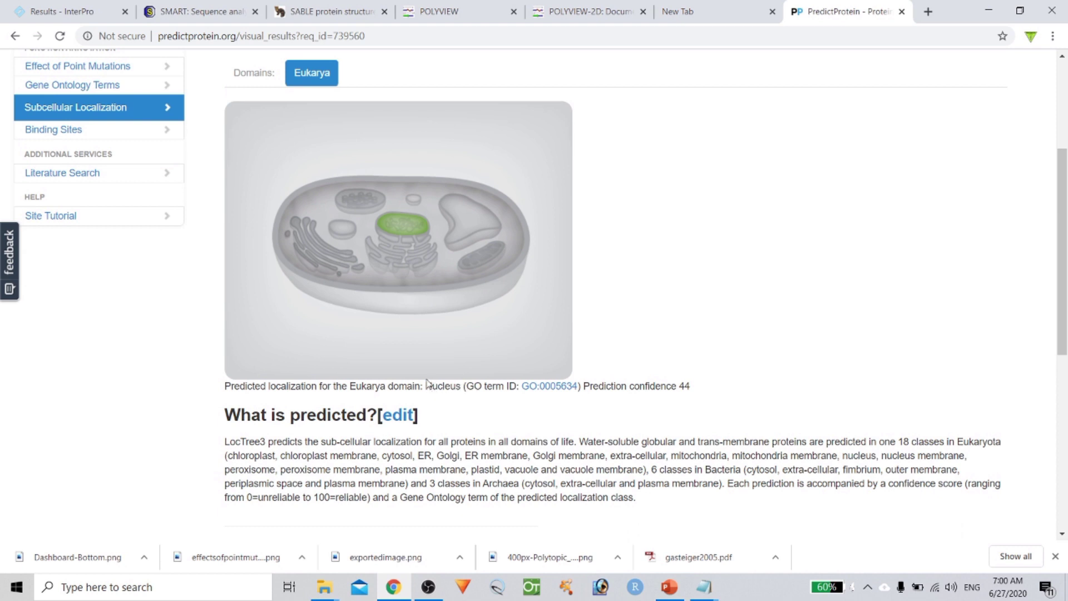
Open the Binding Sites prediction for SMAD7_HUMAN and zoom the feature viewer to start at residue 35.
scroll(165, 276, "up", 2)
left_click(81, 269)
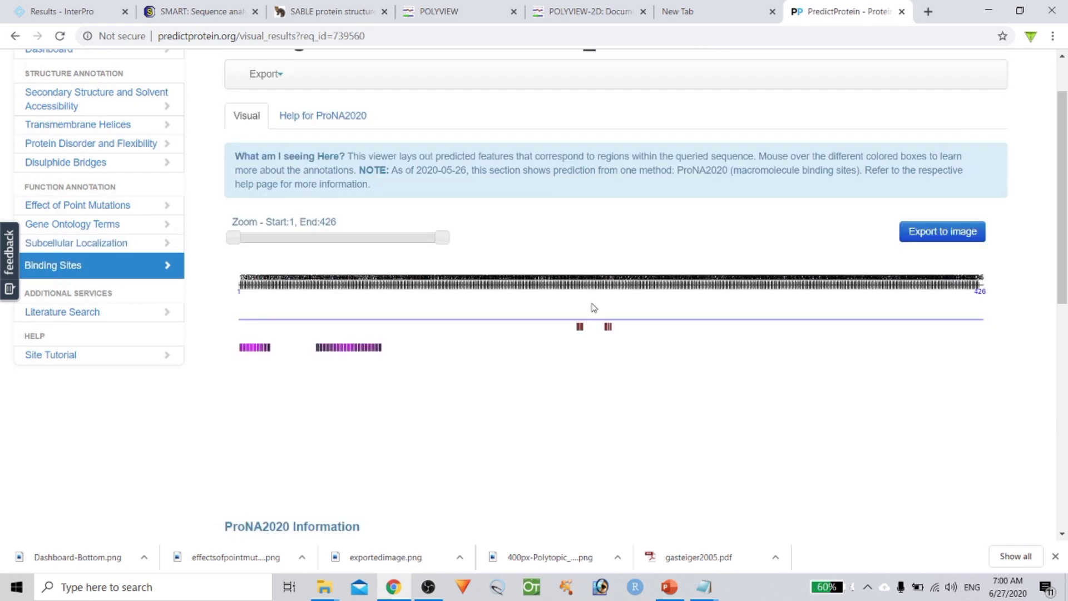
scroll(595, 308, "up", 2)
mouse_move(234, 307)
left_mouse_down()
mouse_move(370, 309)
mouse_move(251, 313)
left_mouse_up()
scroll(255, 321, "down", 1)
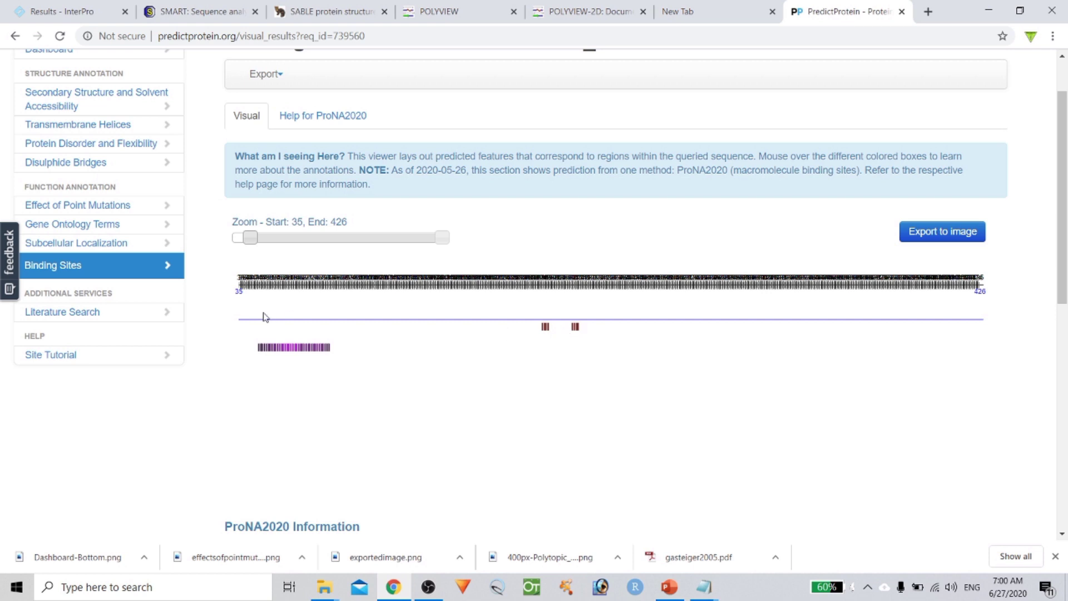
scroll(263, 313, "up", 1)
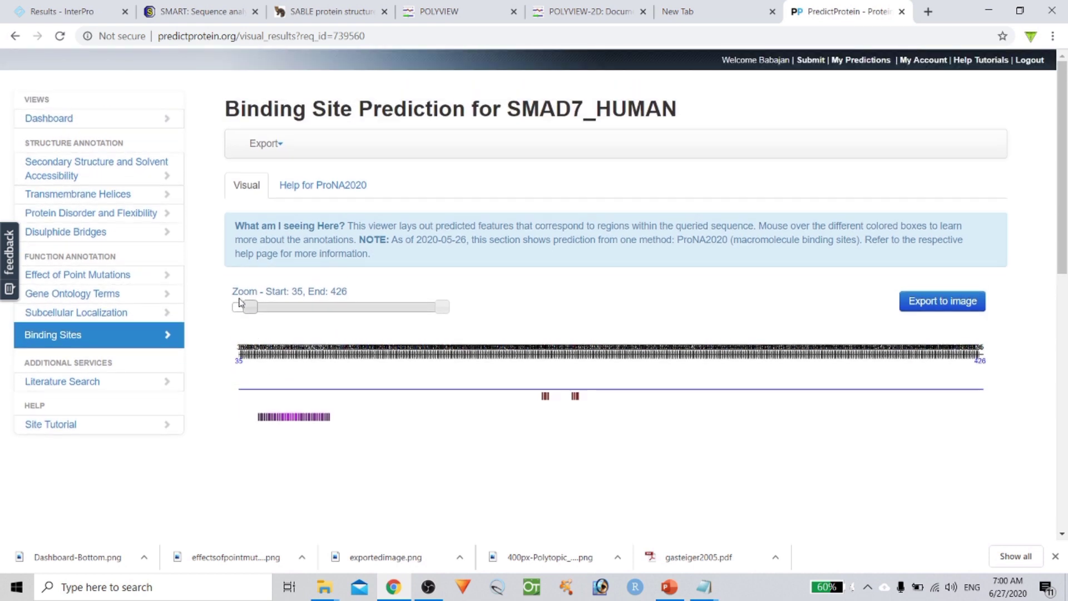